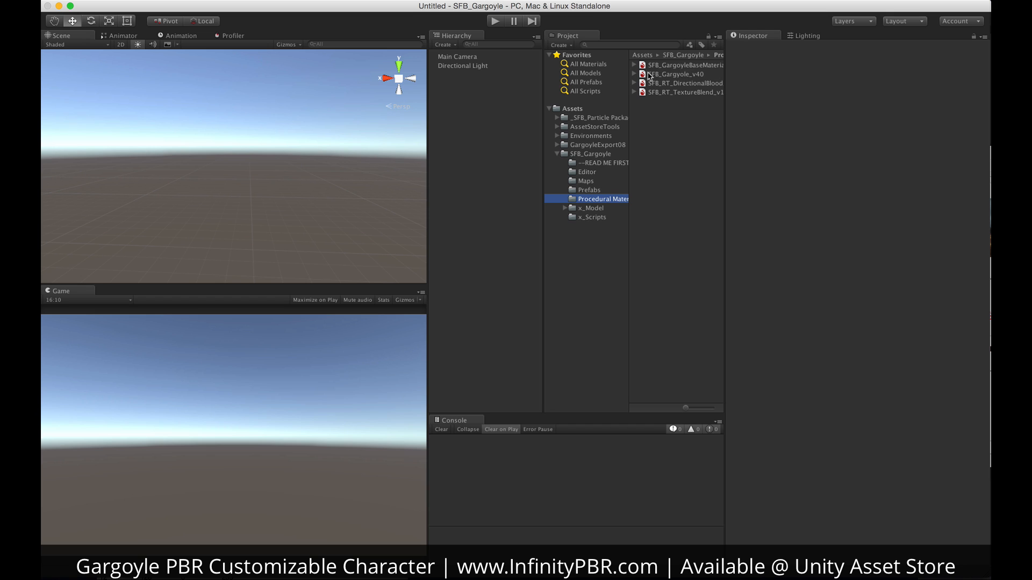
Inspect the SFB_Gargyole_v40 procedural material and preview the gargoyle LOD prefabs up to Model_Gargoyle_LOD6
left_click(657, 77)
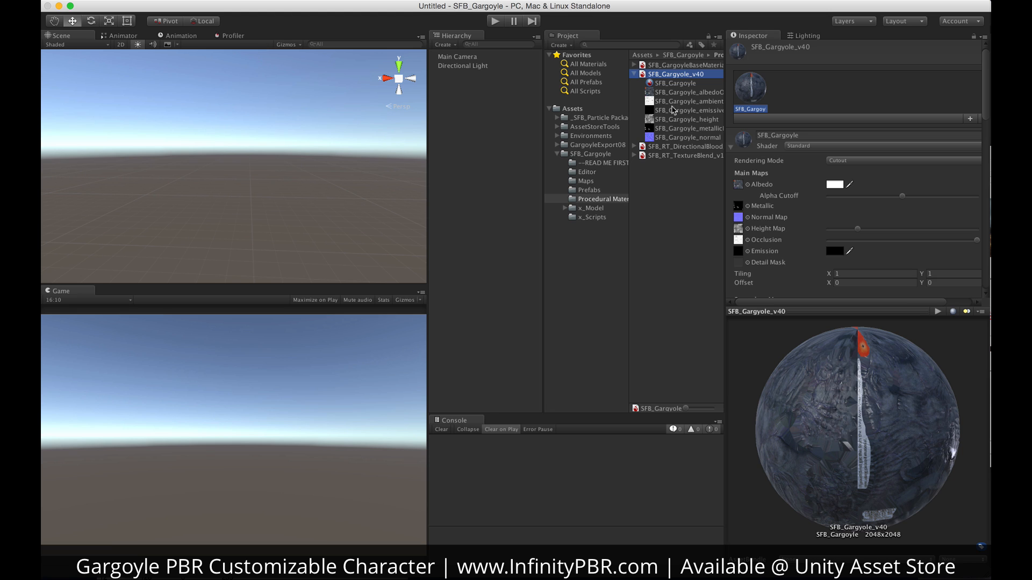
left_click(595, 190)
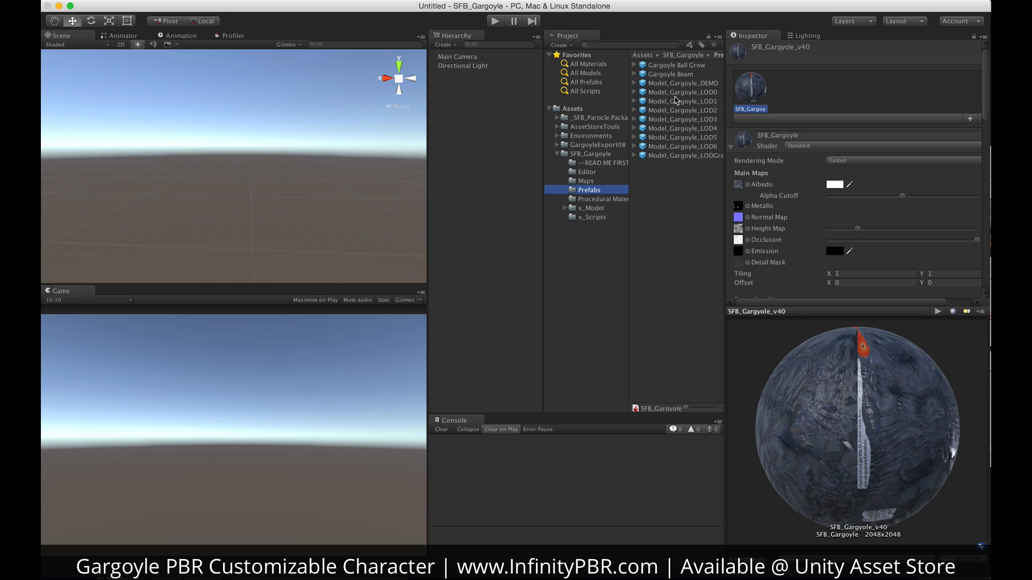
left_click(675, 94)
left_click(677, 102)
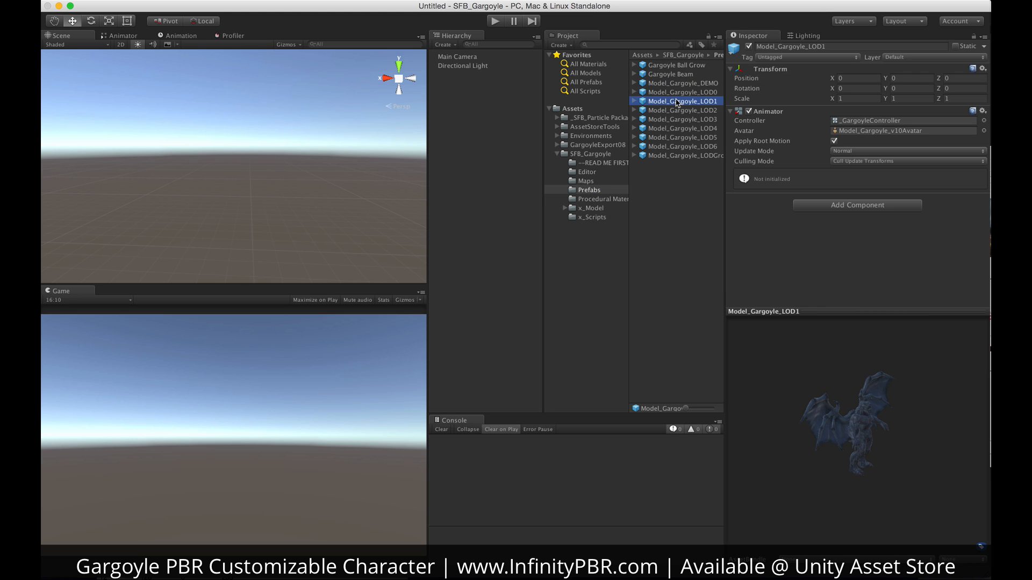
key("Down")
key("Down")
key("Down")
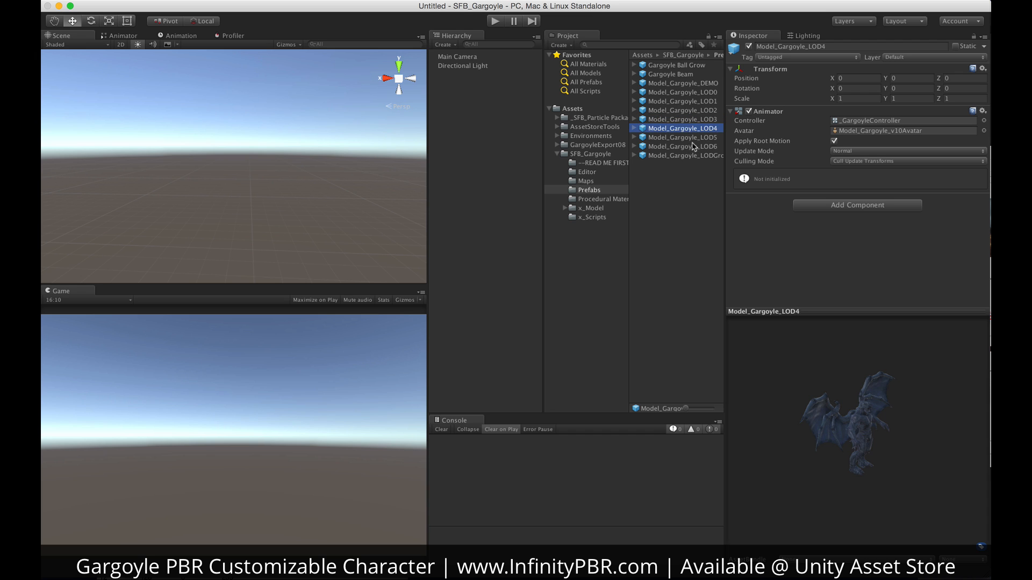
left_click(693, 143)
left_click_drag(847, 393, 836, 457)
Add the Model_Gargoyle_LOD0 prefab to the scene, frame it and expand its child objects
left_click(693, 92)
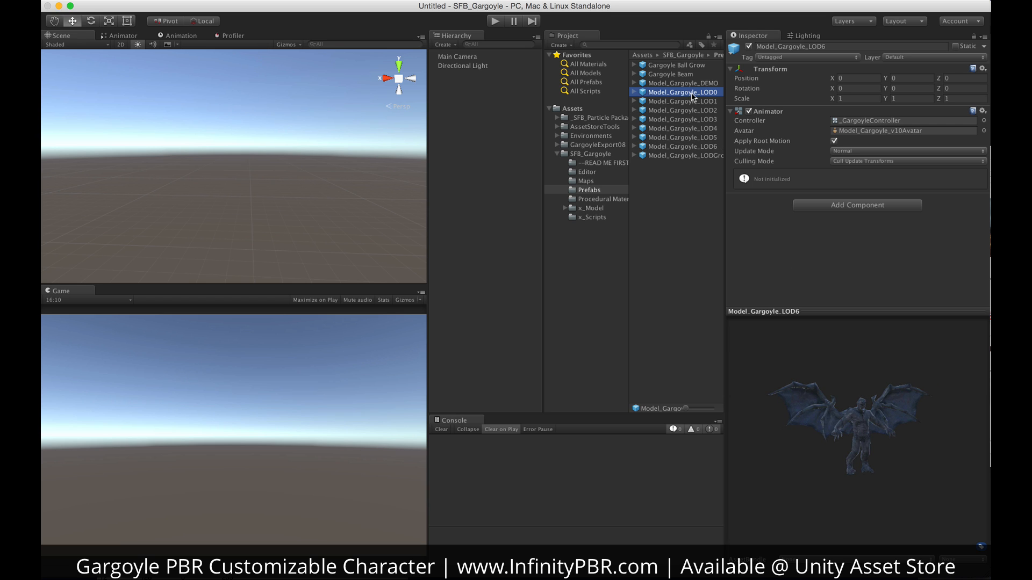
left_click_drag(693, 96, 474, 159)
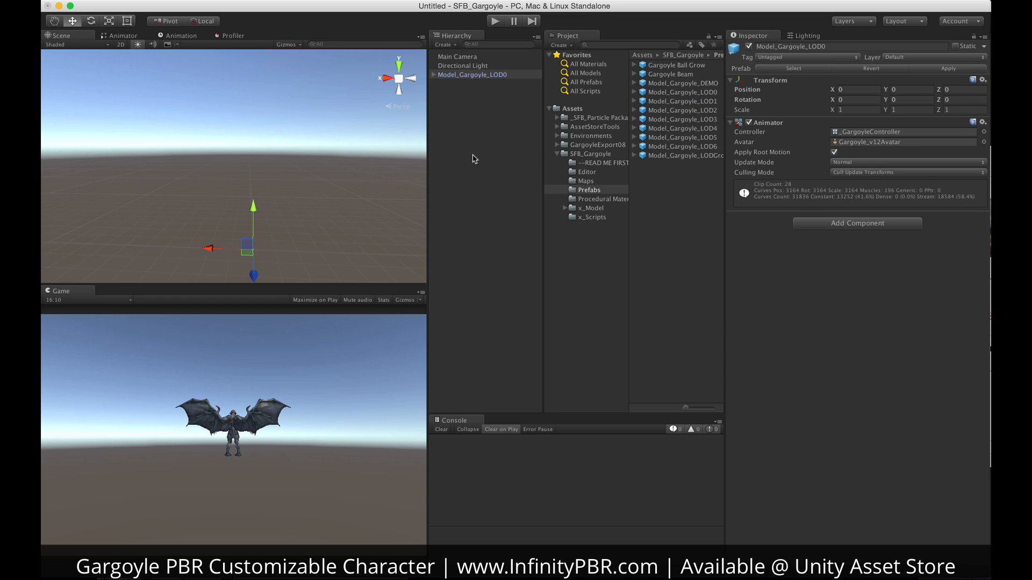
key("f")
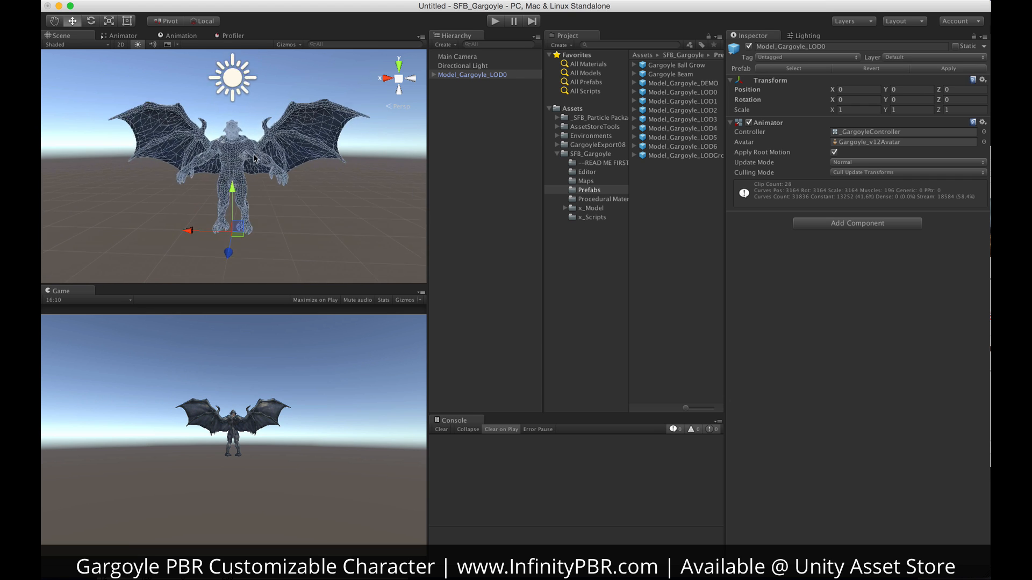
left_click_drag(223, 169, 258, 165, "alt")
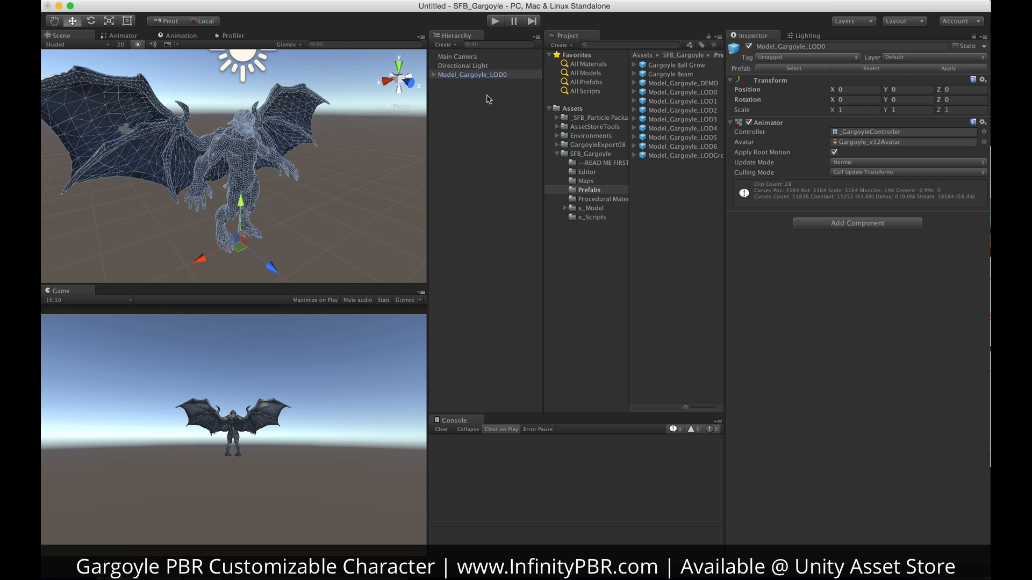
left_click(435, 75)
left_click(434, 75)
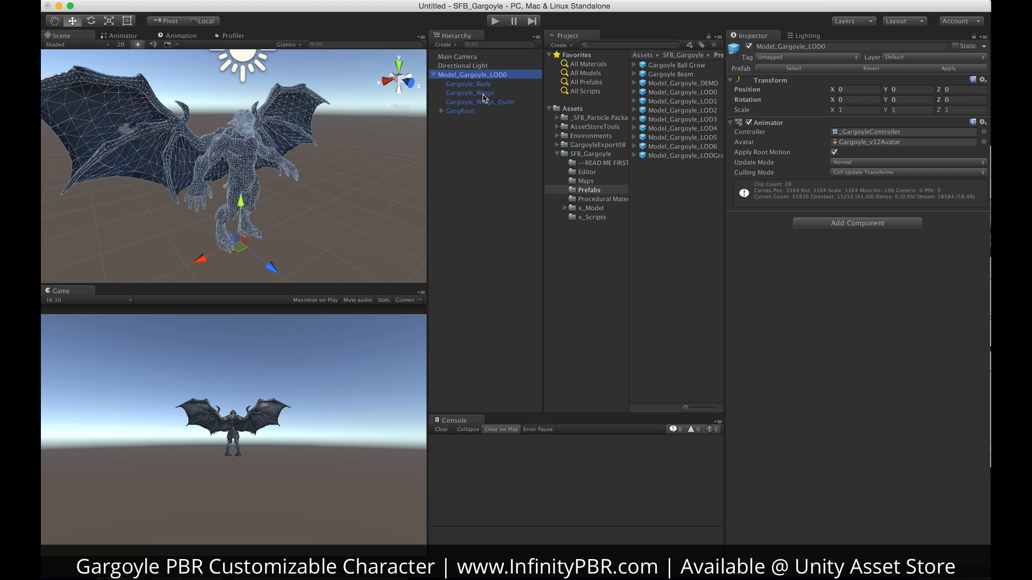
left_click_drag(192, 170, 500, 97, "alt")
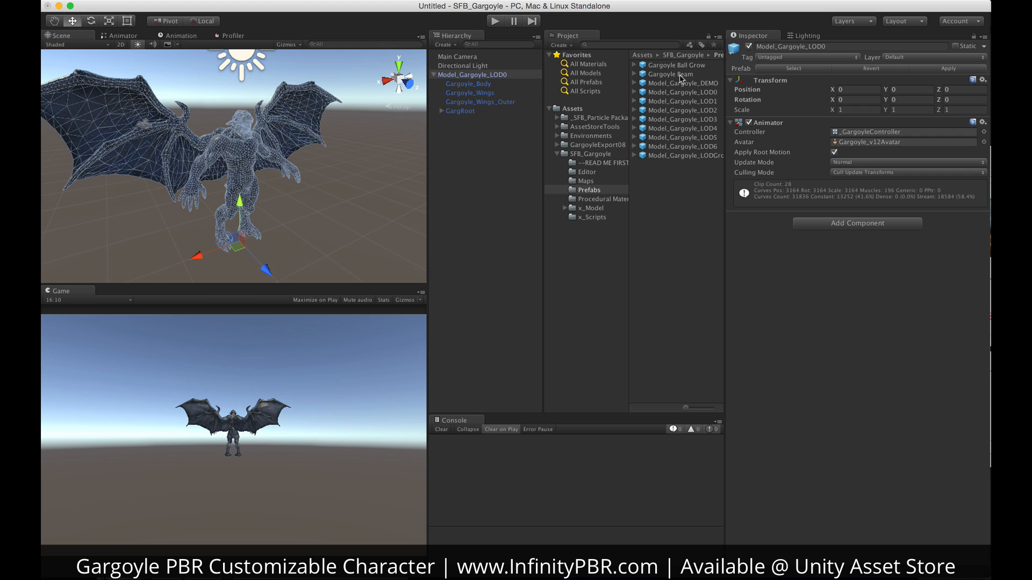
Select the SFB_Gargyole_v40 procedural material and look through its groups of procedural properties
left_click(598, 200)
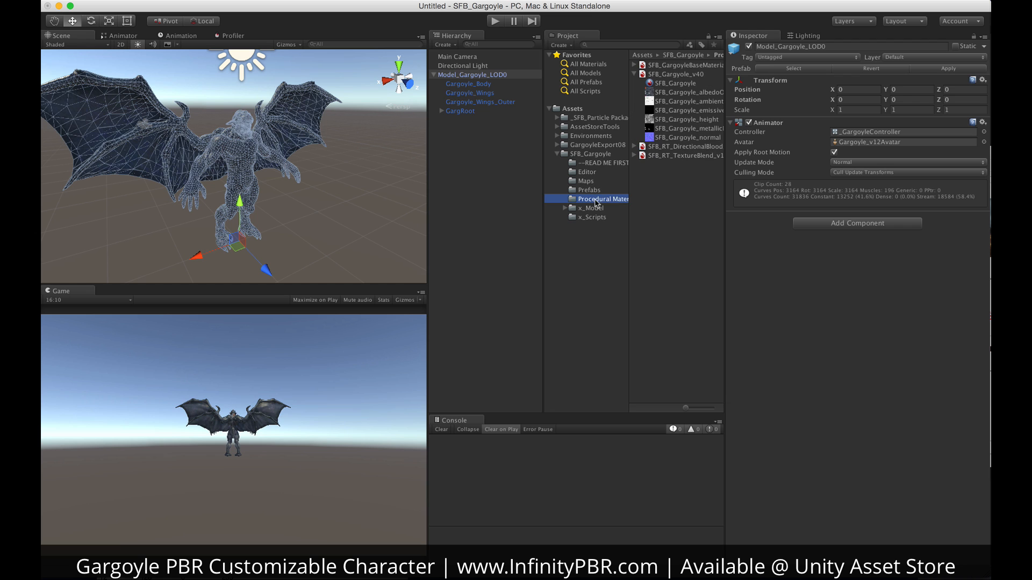
left_click(669, 75)
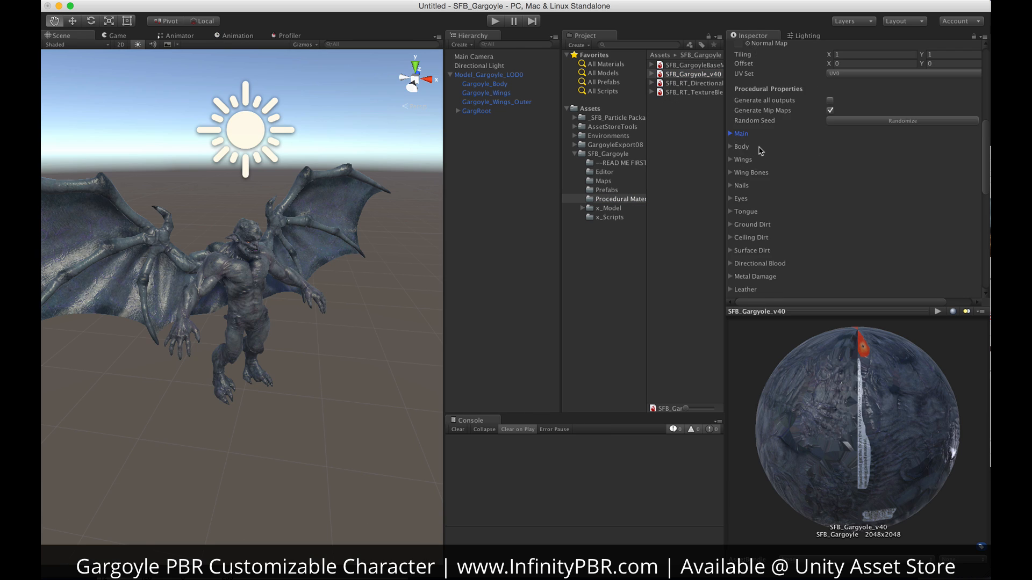
scroll(760, 150, "down", 3)
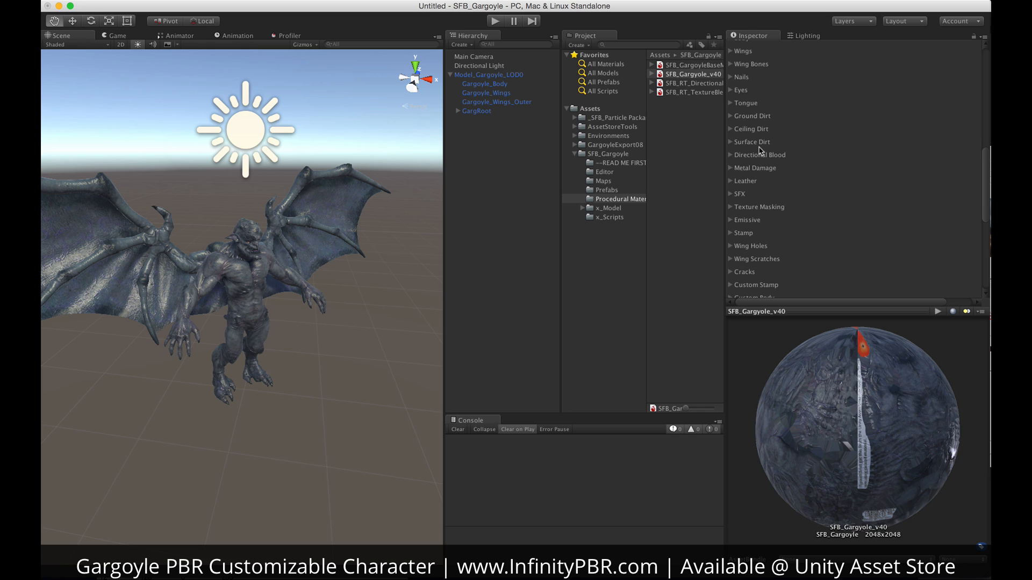
scroll(760, 150, "up", 2)
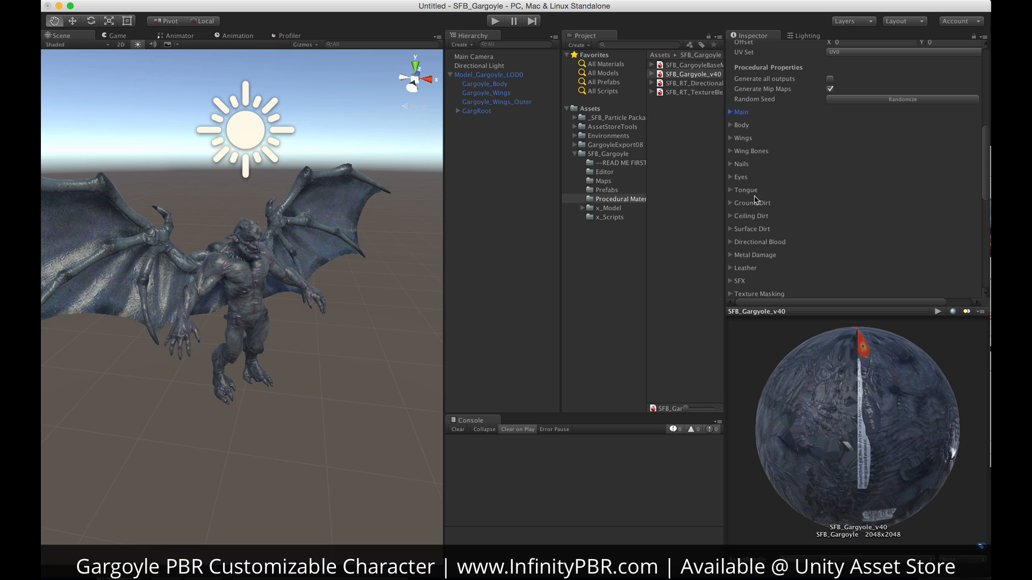
Set the body's Hue to 0.219, Saturation to 0.629, Lightness to 0.496 and Contrast to 0.107
left_click(730, 126)
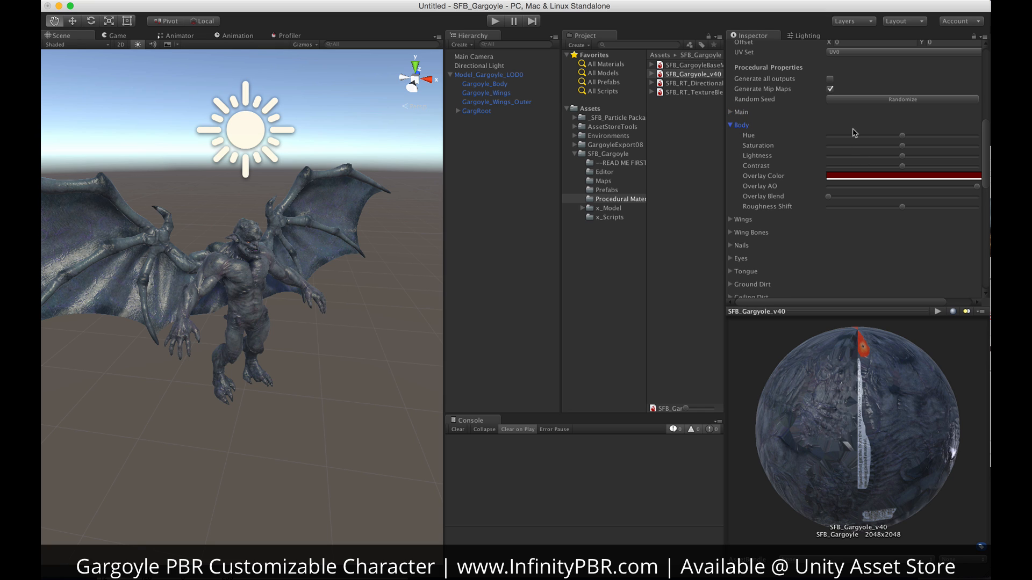
left_click_drag(903, 139, 888, 139)
left_click(885, 137)
left_click(854, 136)
left_click_drag(834, 141, 909, 159)
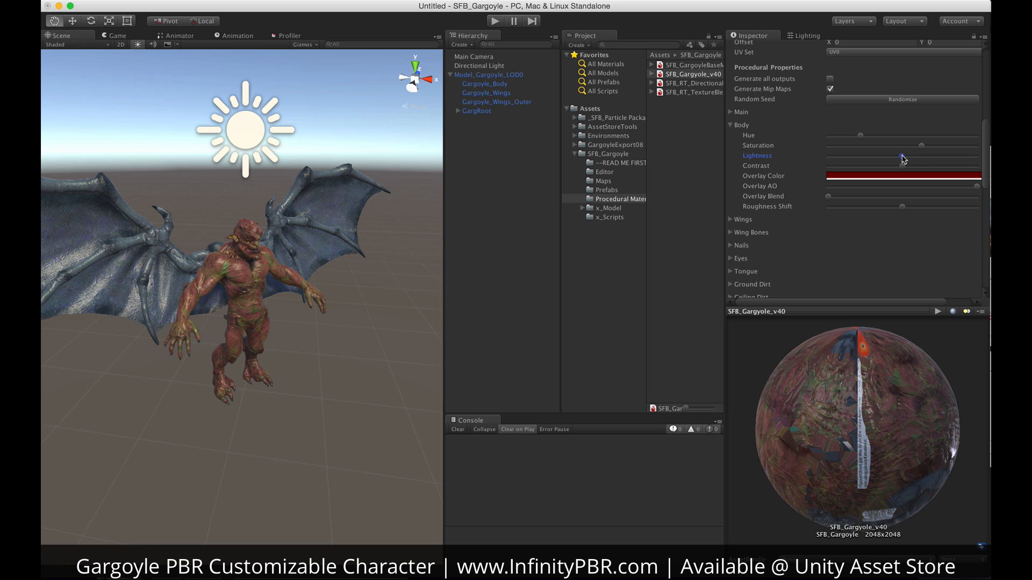
left_click_drag(724, 129, 695, 131)
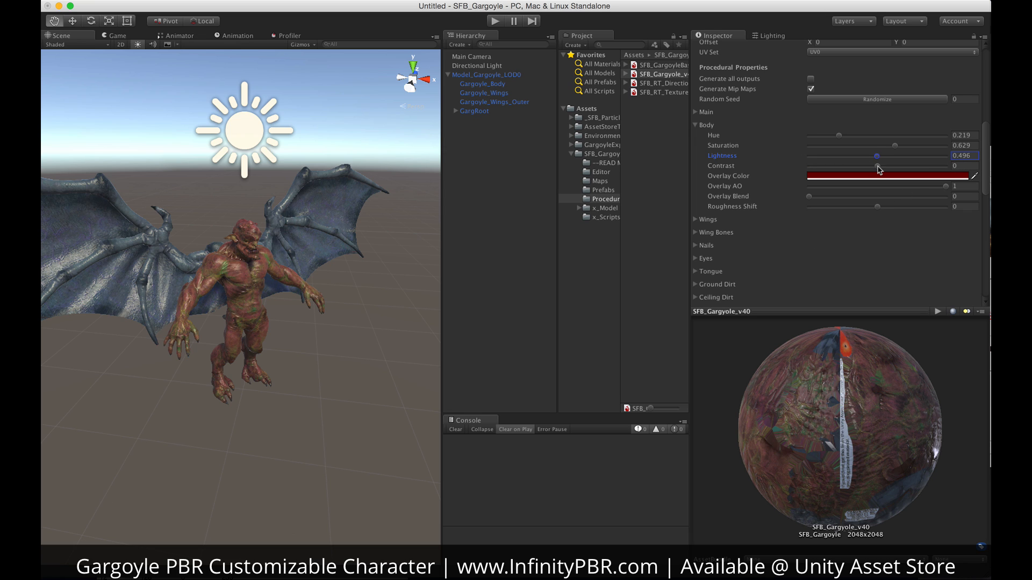
mouse_move(879, 169)
left_mouse_down()
mouse_move(896, 168)
mouse_move(884, 169)
left_mouse_up()
Try a lower Roughness Shift on the body and check it up close on the model
scroll(283, 285, "up", 5)
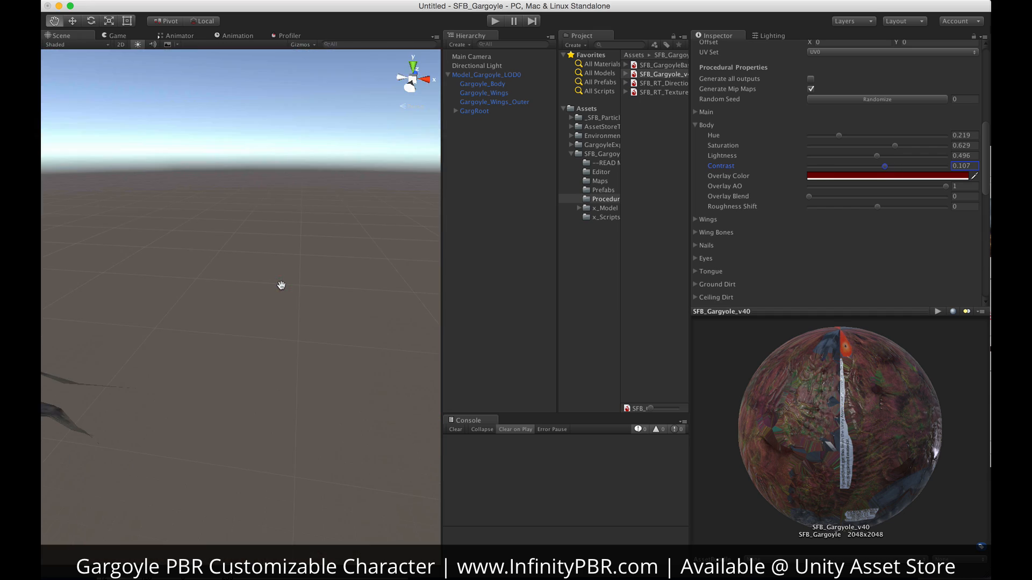
left_click_drag(271, 240, 363, 282, "alt")
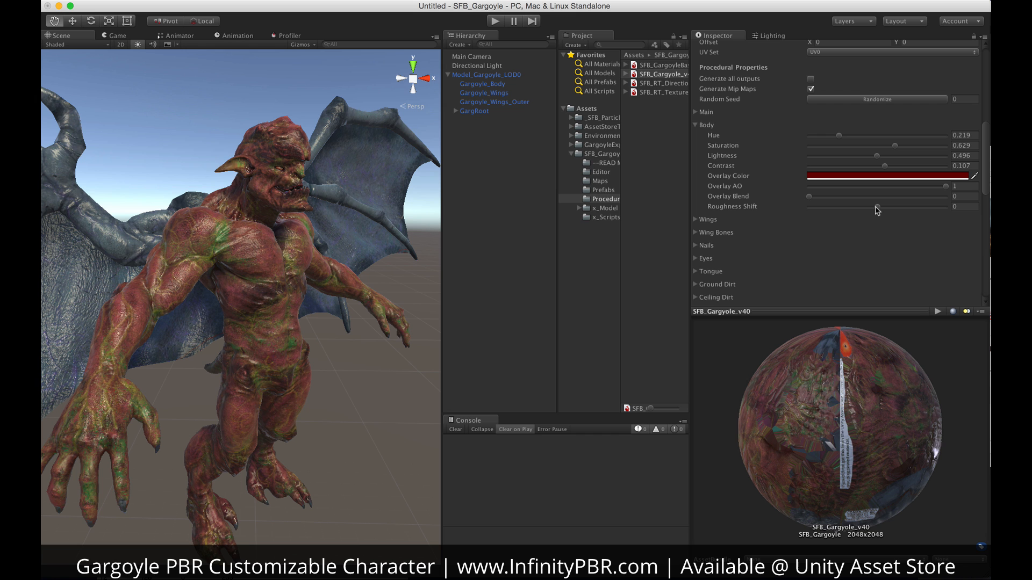
left_click_drag(878, 210, 841, 210)
mouse_move(263, 284)
left_mouse_down("alt")
mouse_move(291, 269)
mouse_move(270, 253)
mouse_move(271, 295)
left_mouse_up("alt")
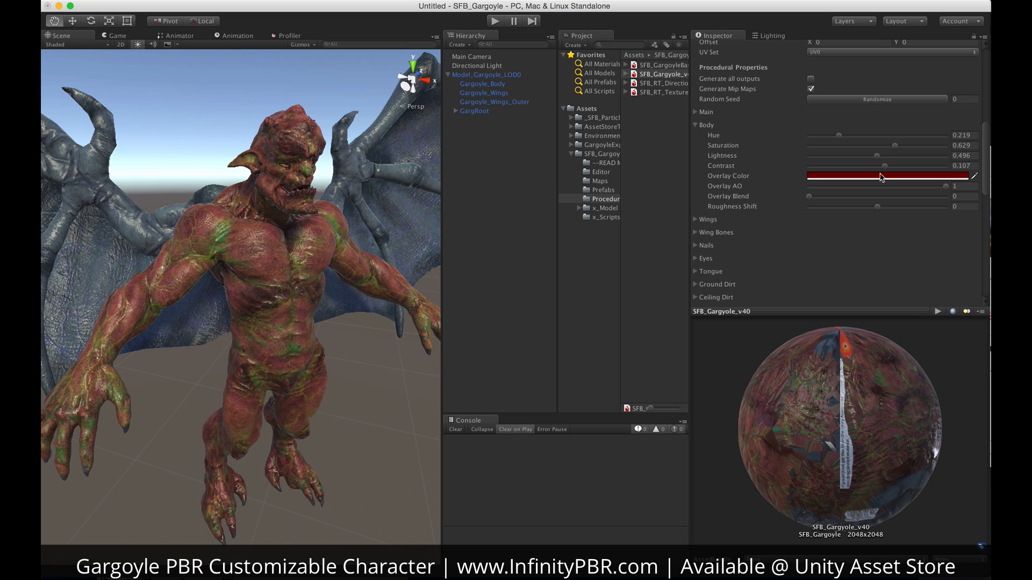
Change the body's Overlay Color to a pale yellow
left_click(842, 181)
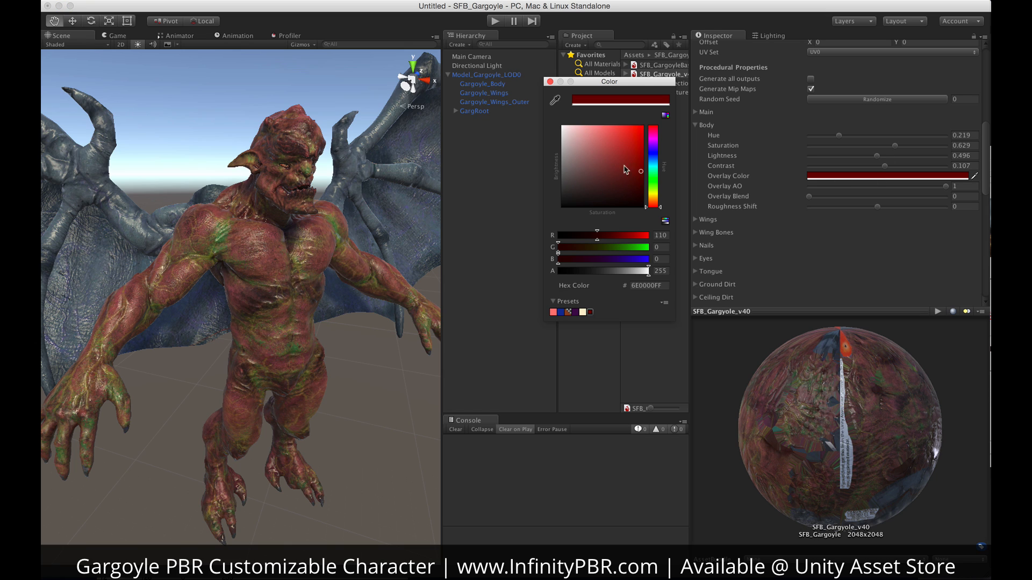
left_click(654, 188)
left_click_drag(654, 189, 654, 193)
left_click_drag(621, 163, 589, 137)
left_click(550, 82)
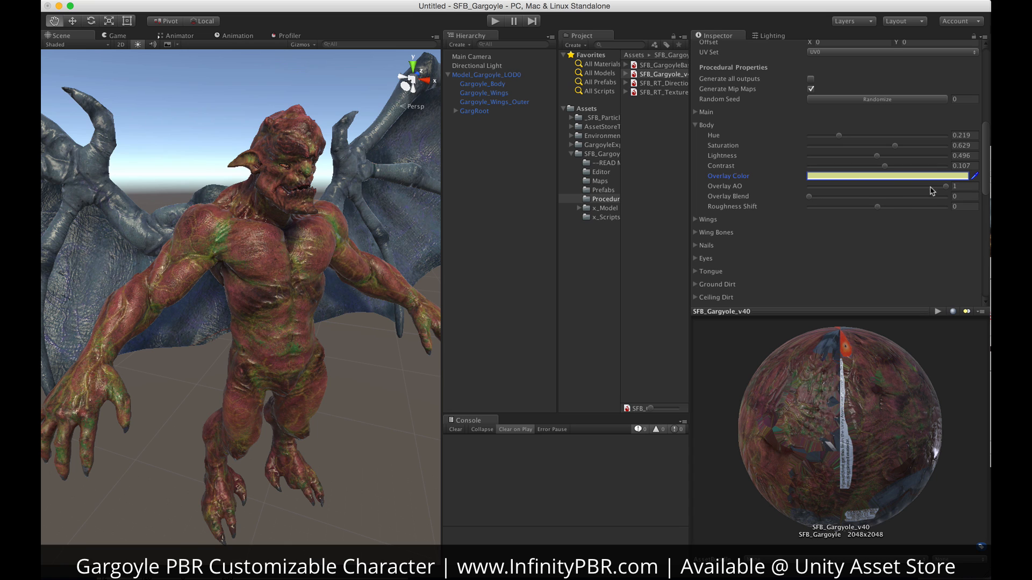
Set the body's Overlay Blend to 1 and its Overlay AO to 0
left_click_drag(810, 199, 846, 201)
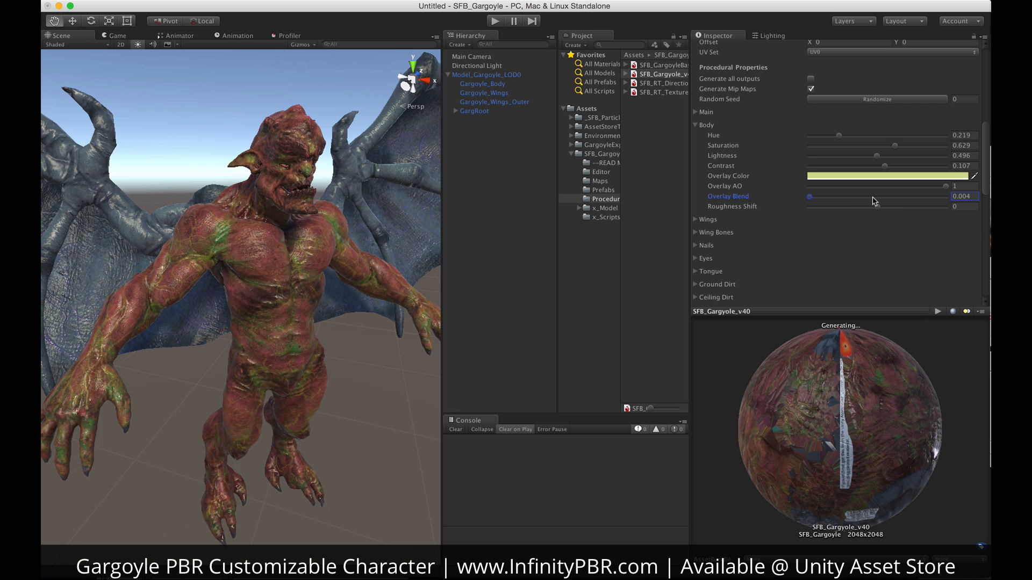
mouse_move(873, 201)
left_mouse_down()
mouse_move(936, 200)
mouse_move(843, 199)
mouse_move(952, 196)
mouse_move(807, 185)
mouse_move(951, 188)
mouse_move(782, 188)
left_mouse_up()
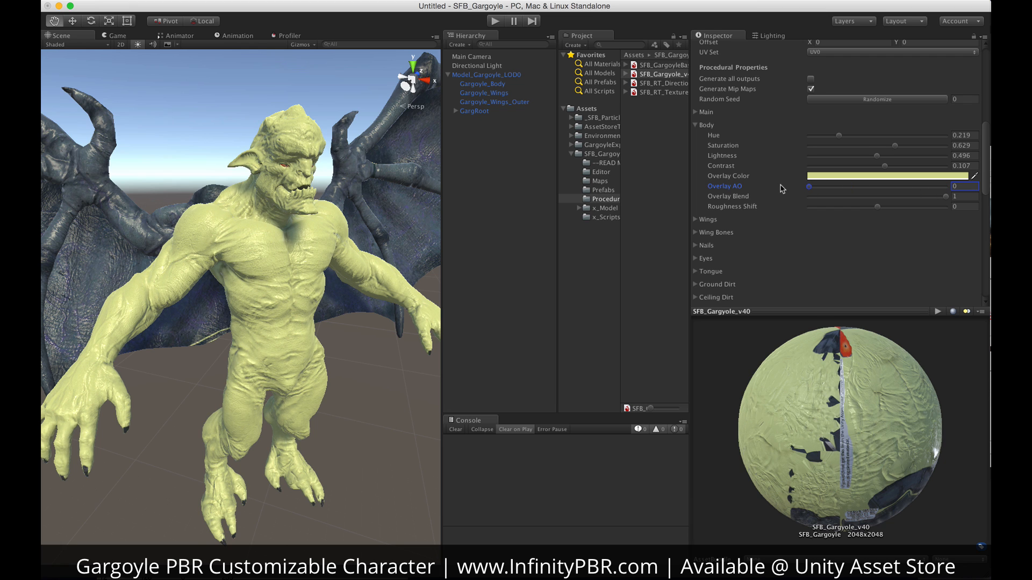
left_click_drag(331, 301, 388, 301, "alt")
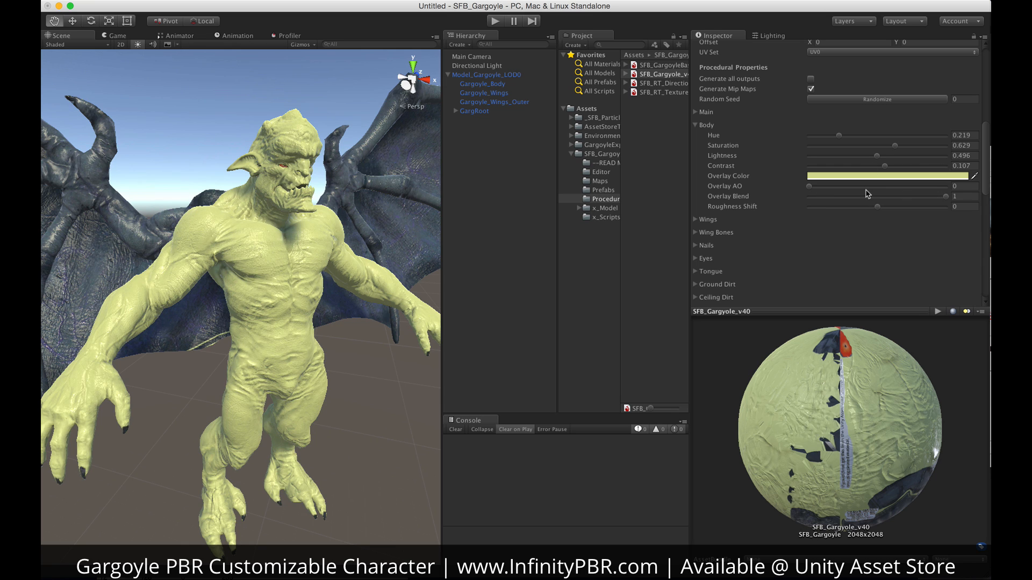
Change the body's Overlay Color to light blue 87A7D3FF and reduce its Overlay Blend to the minimum
left_click(880, 177)
mouse_move(652, 178)
left_mouse_down()
mouse_move(650, 159)
mouse_move(624, 142)
mouse_move(572, 153)
mouse_move(618, 196)
mouse_move(600, 188)
mouse_move(618, 130)
mouse_move(592, 140)
left_mouse_up()
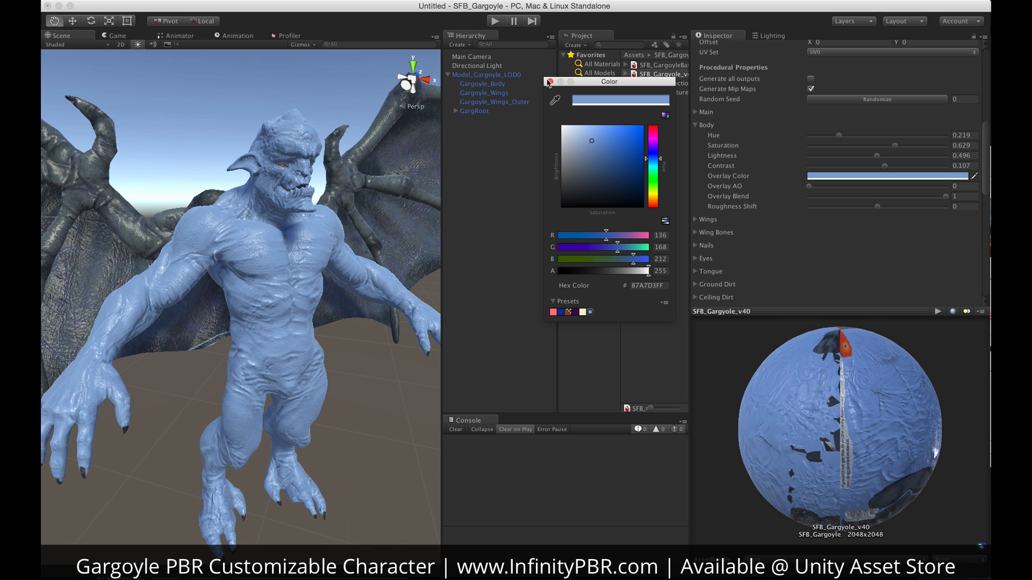
left_click(550, 82)
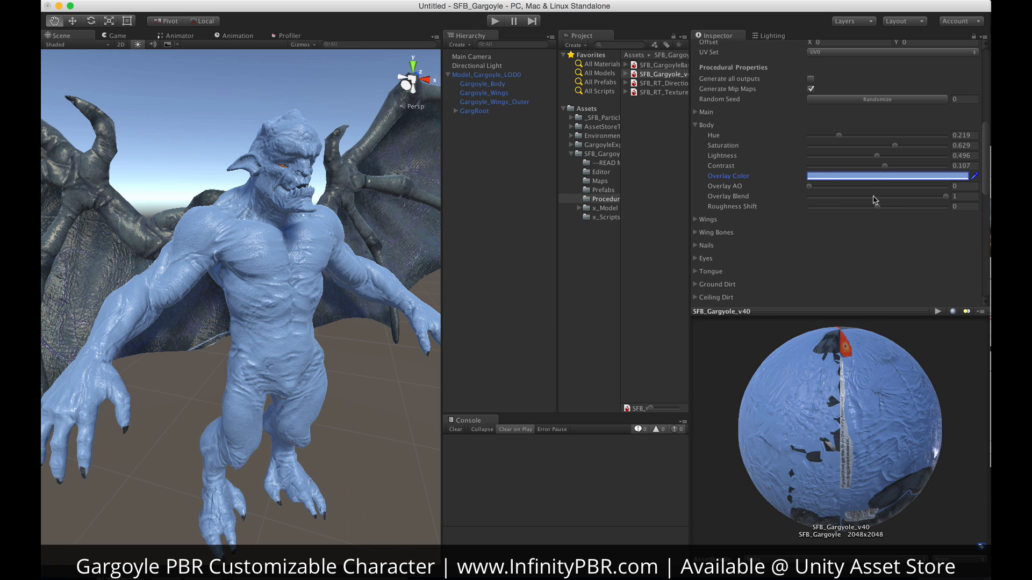
left_click_drag(873, 197, 805, 198)
left_click(700, 126)
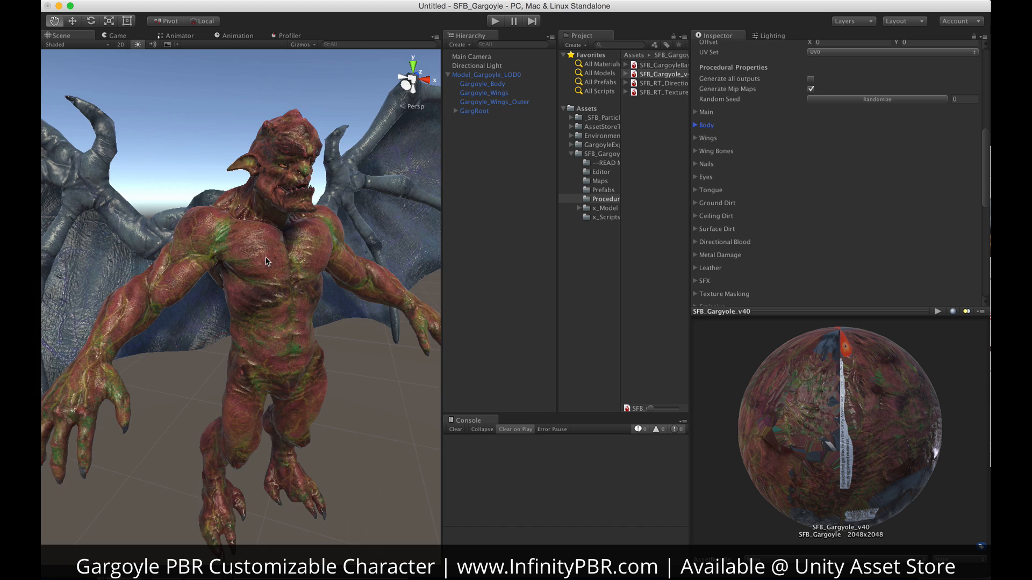
Set the wings' Hue to 0.599, Saturation to 0.645, Contrast to 0.595 and Lightness to 0.434, and lower their Roughness Shift
scroll(265, 256, "down", 5)
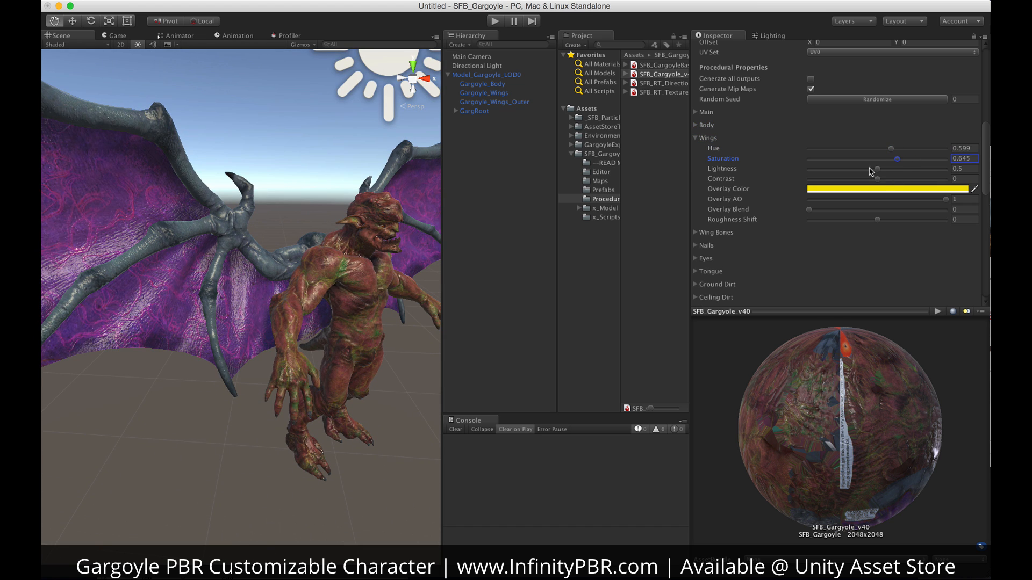
left_click_drag(877, 179, 917, 179)
left_click_drag(877, 169, 870, 170)
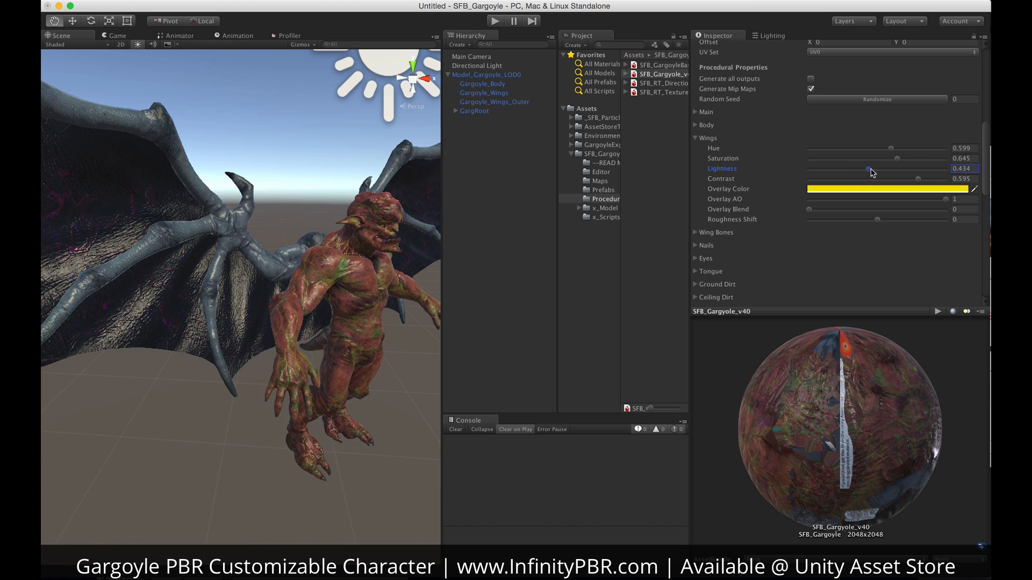
left_click_drag(878, 220, 866, 221)
left_click(699, 139)
Recolour the wing bones to a reddish tone by adjusting their procedural colour settings
left_click(699, 151)
left_click_drag(882, 163, 896, 194)
left_click(896, 194)
left_click_drag(387, 301, 689, 326, "alt")
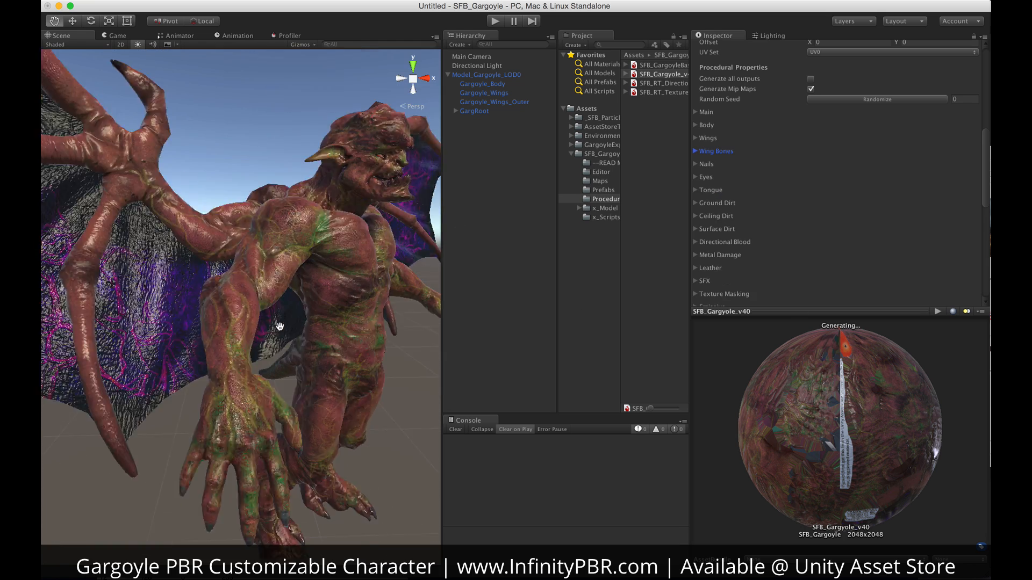
Set the nails' Overlay Blend to 0.724 and change their Overlay Color to a muted purple
left_click_drag(279, 325, 279, 301, "alt")
left_click(706, 163)
left_click(824, 214)
left_click(866, 236)
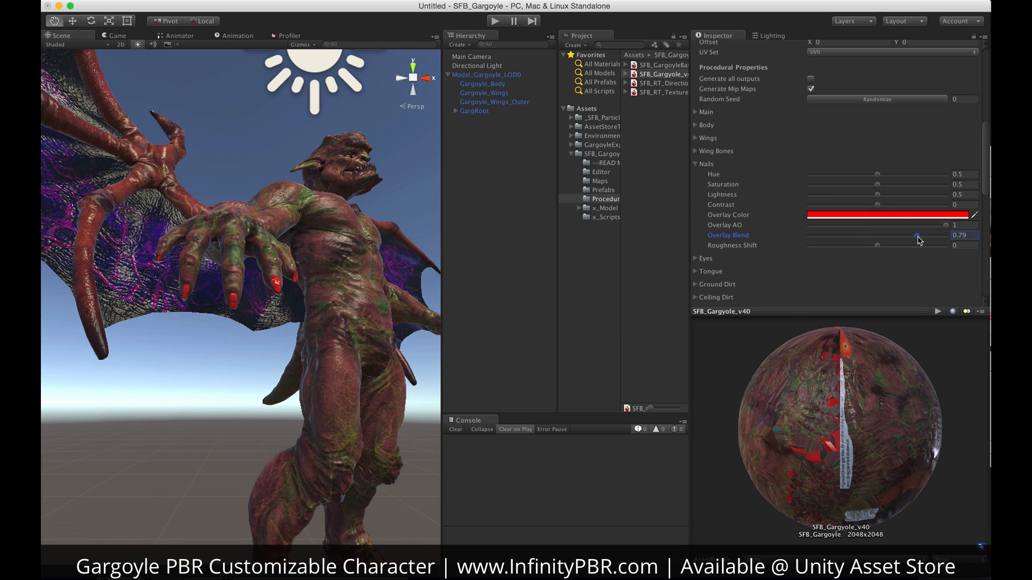
left_click_drag(917, 235, 907, 236)
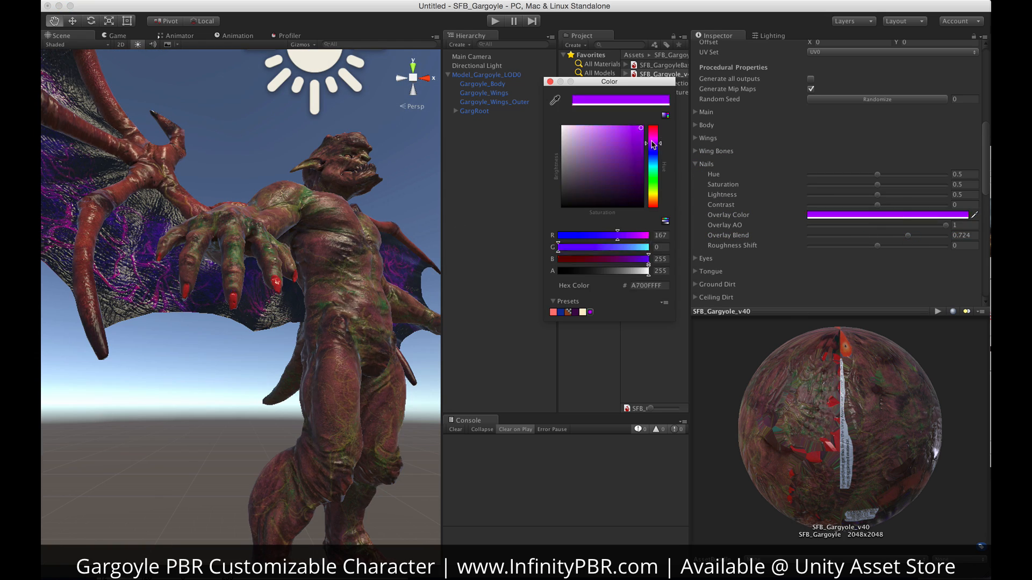
left_click_drag(633, 168, 604, 169)
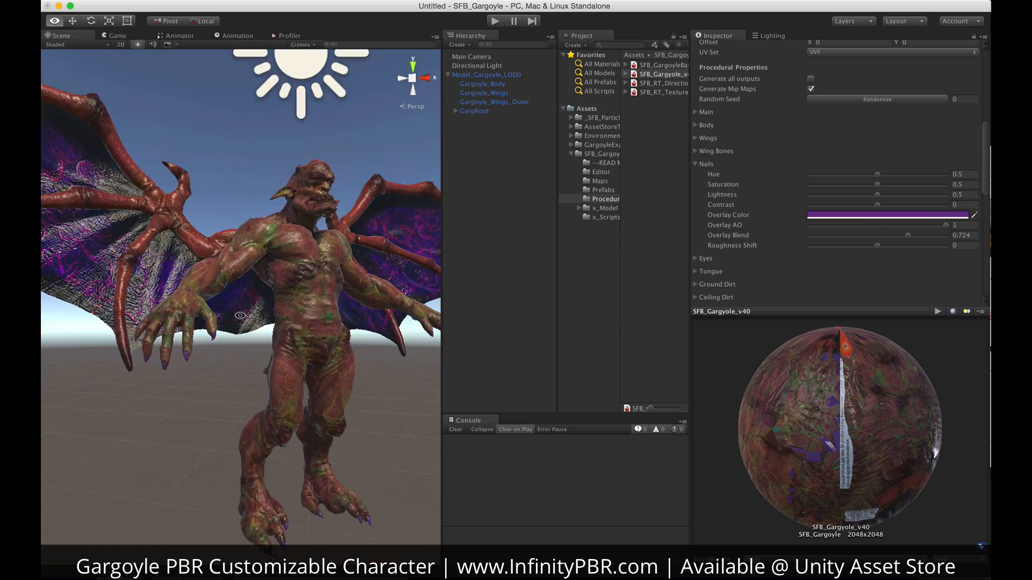
left_click_drag(240, 316, 279, 484, "alt")
scroll(752, 161, "down", 2)
left_click(698, 141)
scroll(231, 263, "down", 2)
scroll(236, 265, "down", 3)
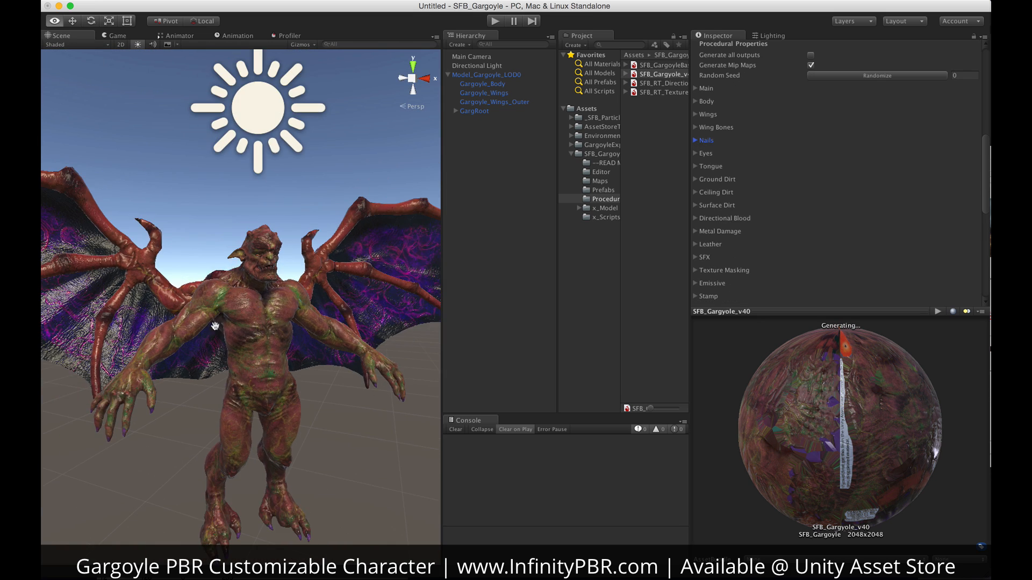
Change the Ground Dirt Color to bright orange FF9000FF
left_click_drag(236, 265, 328, 345, "alt")
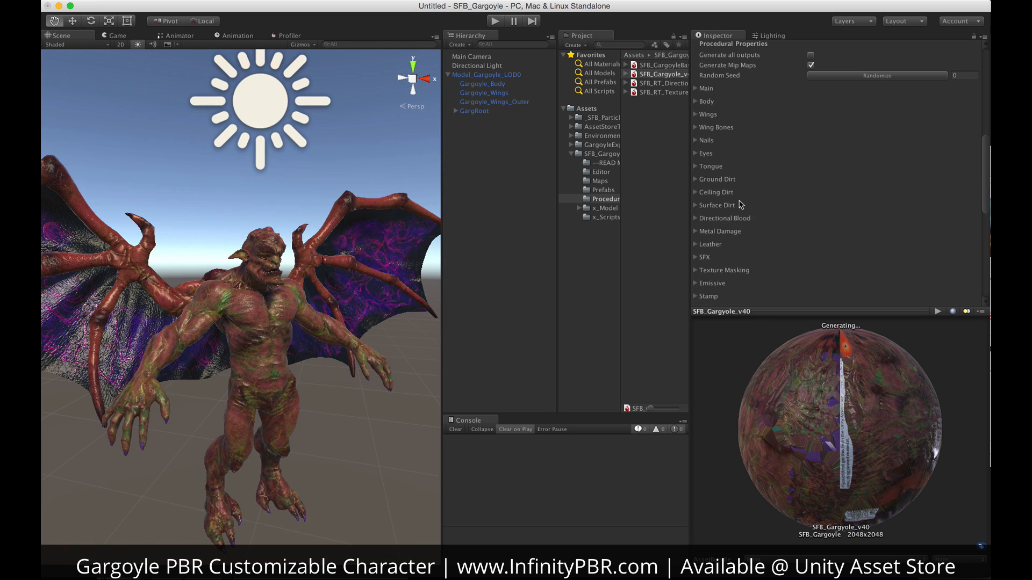
scroll(741, 205, "down", 3)
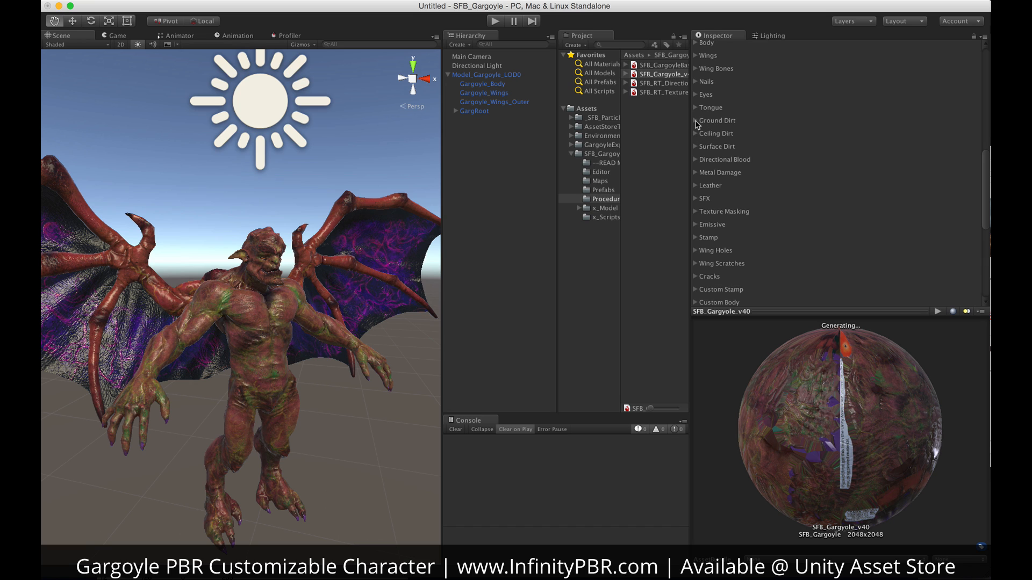
left_click(695, 121)
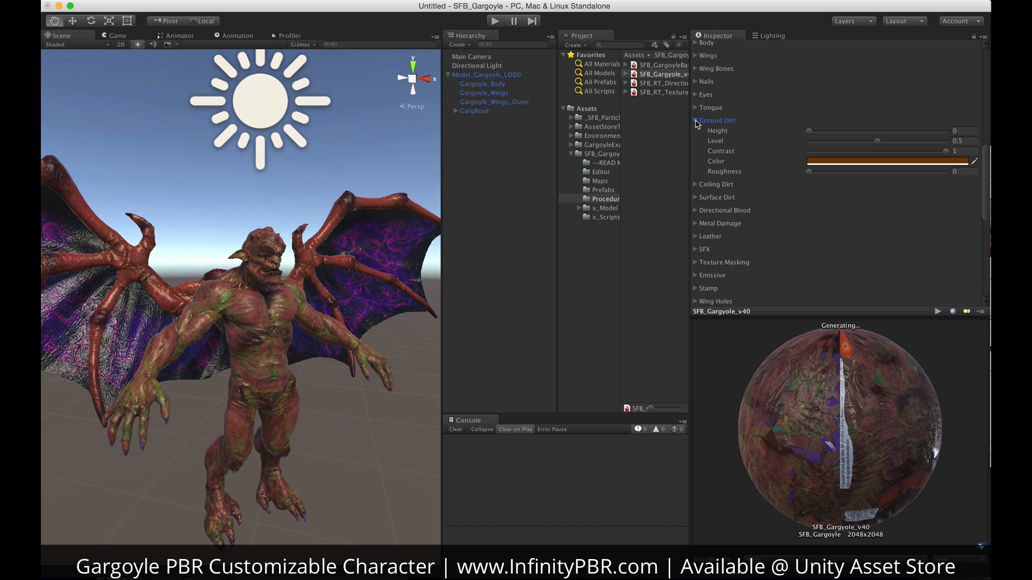
left_click_drag(233, 437, 253, 385, "alt")
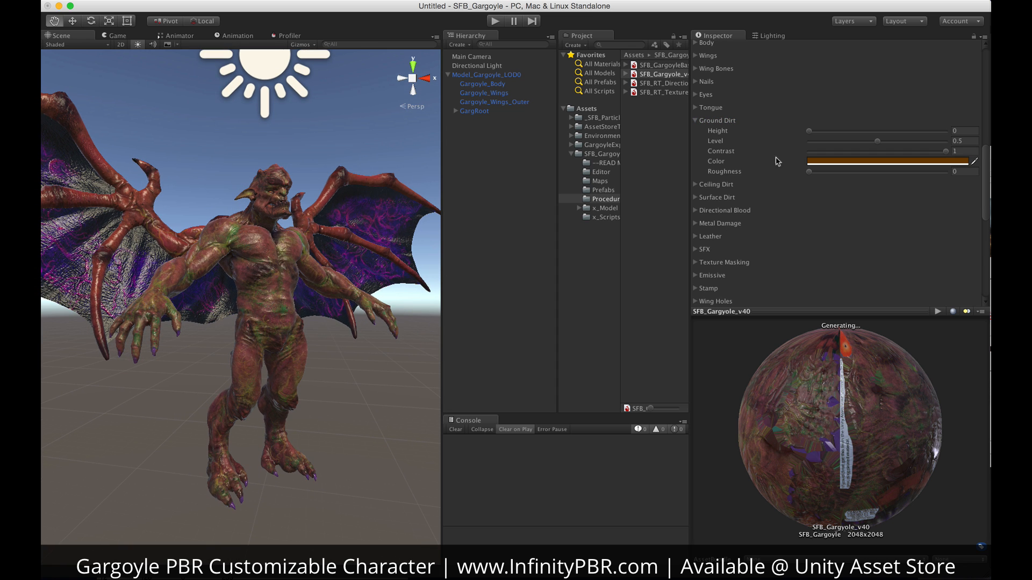
left_click(837, 163)
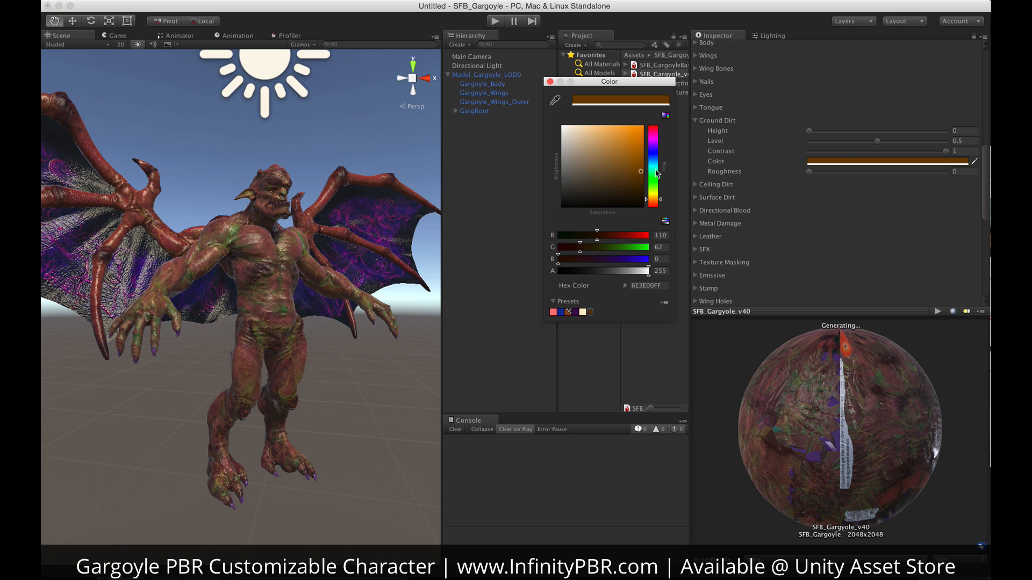
left_click_drag(640, 141, 641, 123)
left_click(549, 82)
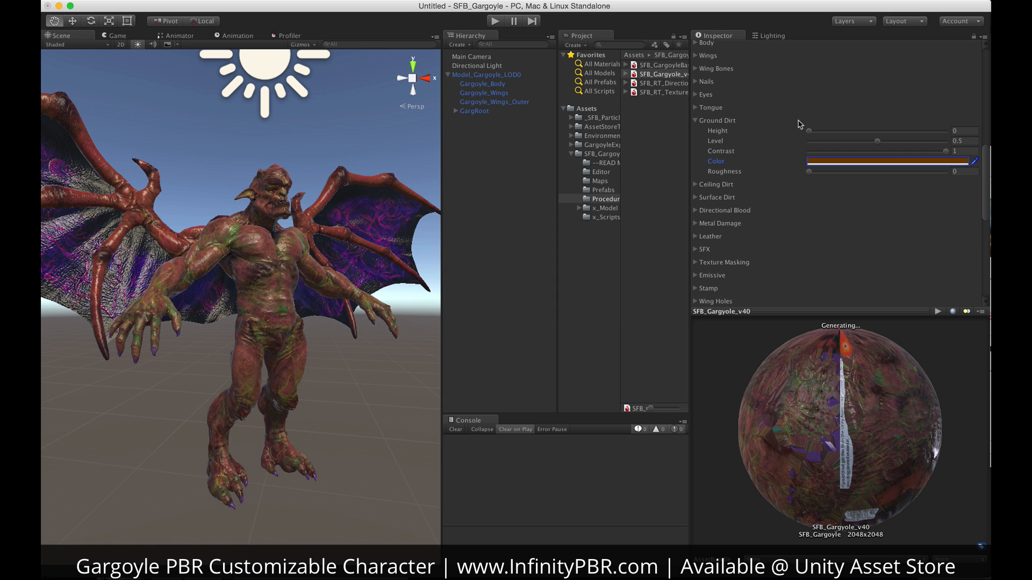
Set the Ground Dirt's Height to 0.438, Level to 0.36 and Contrast to 0.393
left_click_drag(810, 133, 854, 137)
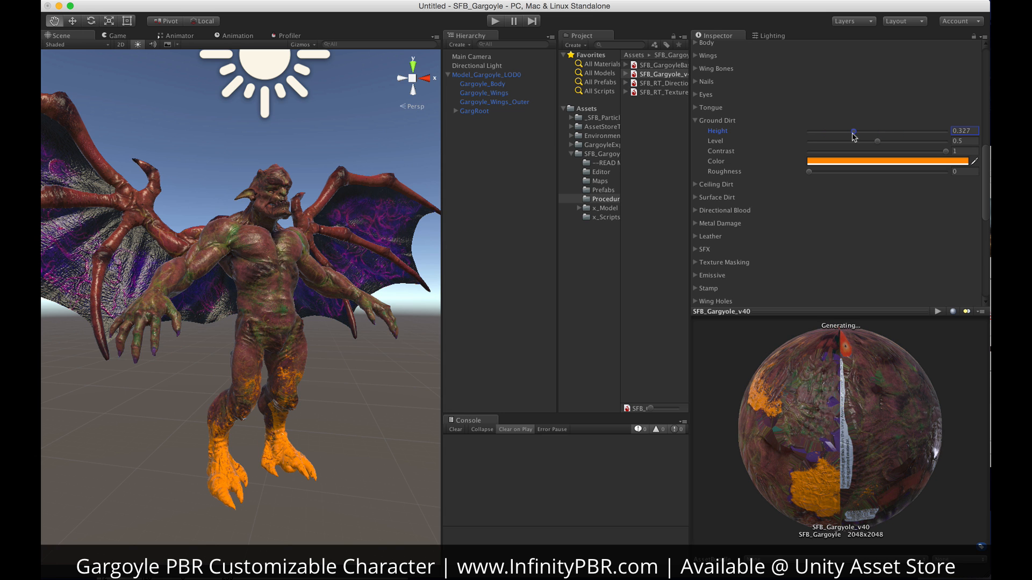
left_click(883, 143)
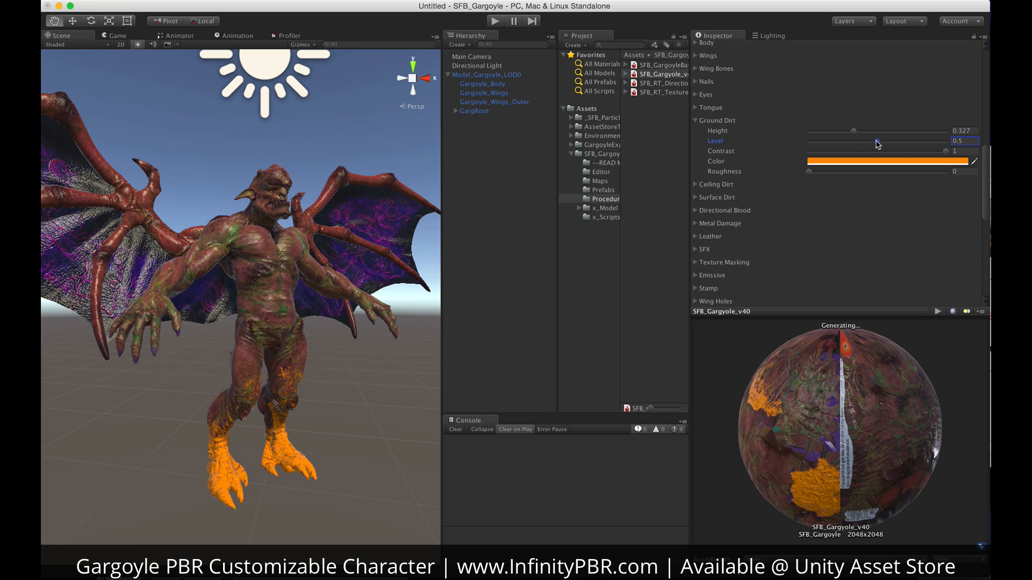
mouse_move(878, 144)
left_mouse_down()
mouse_move(903, 142)
mouse_move(859, 143)
left_mouse_up()
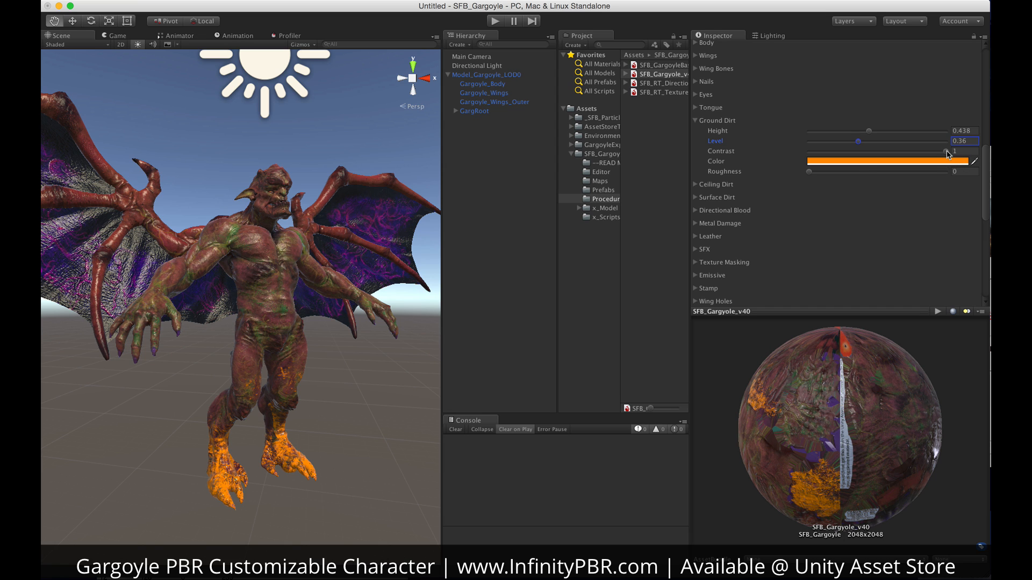
left_click_drag(947, 154, 863, 153)
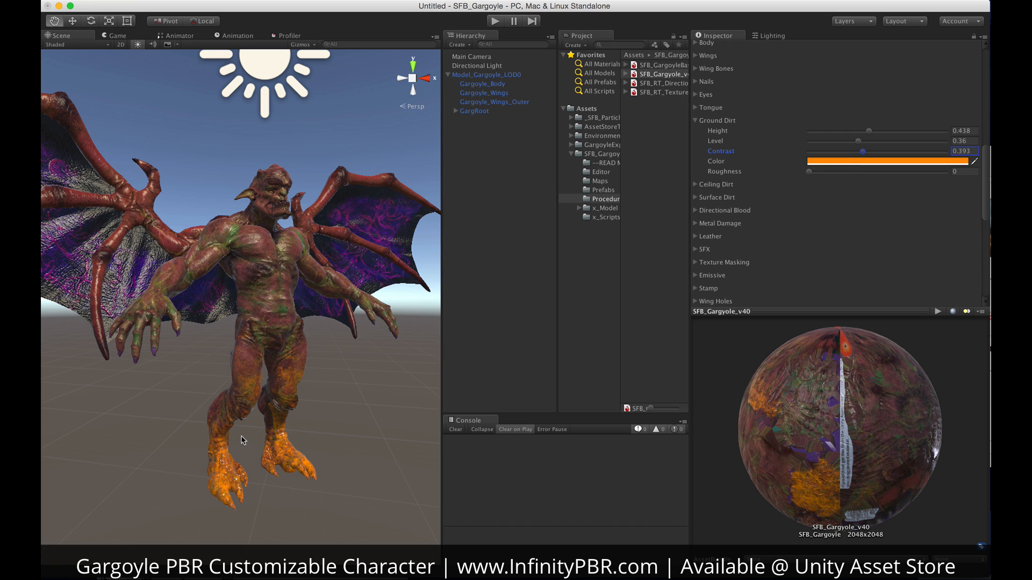
Raise the Ground Dirt's Roughness to 1 and change its Color to a very dark brown
left_click_drag(242, 432, 291, 385, "alt")
scroll(274, 432, "up", 6)
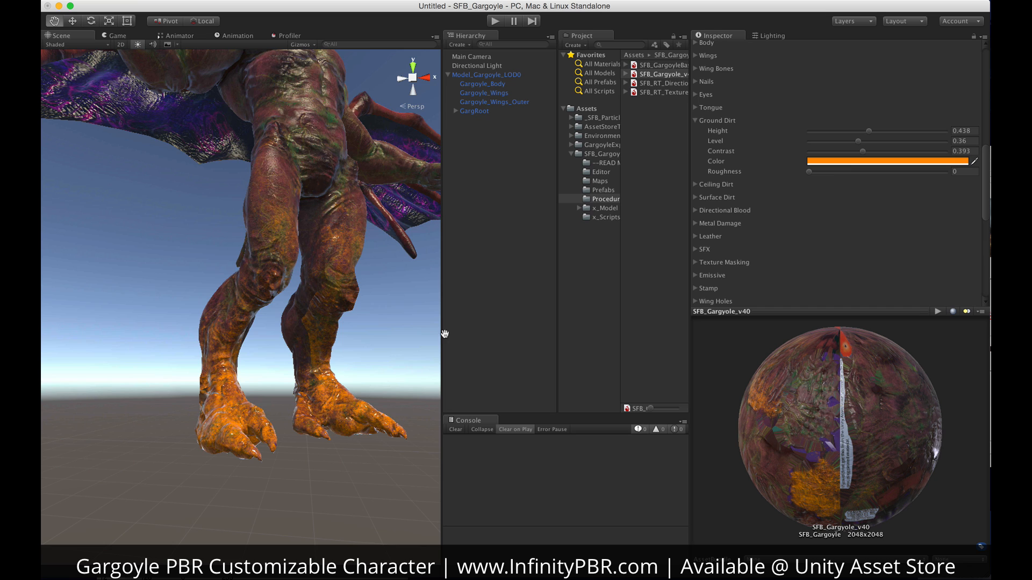
left_click_drag(809, 172, 922, 177)
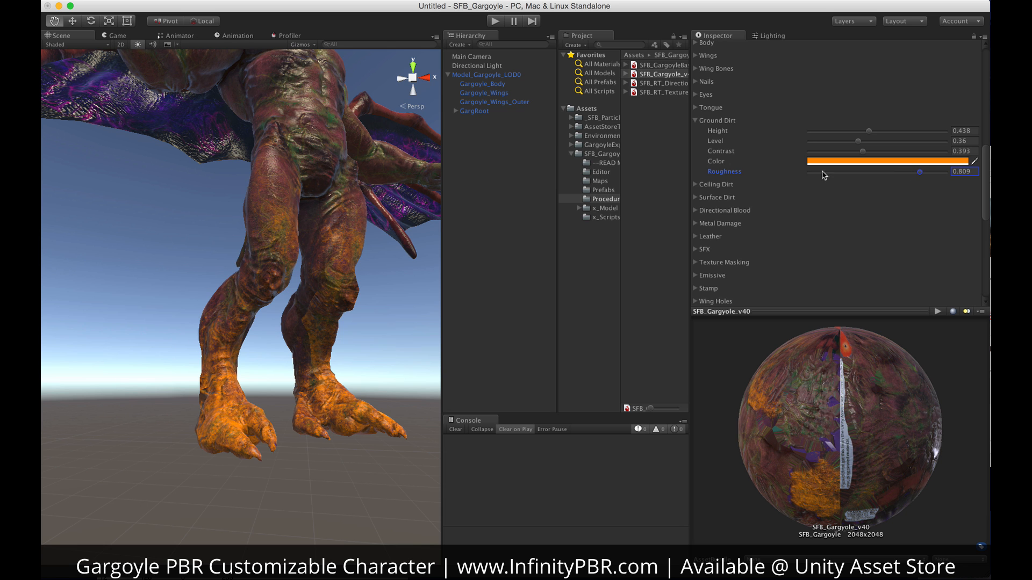
left_click_drag(407, 293, 275, 344, "alt")
left_click(902, 163)
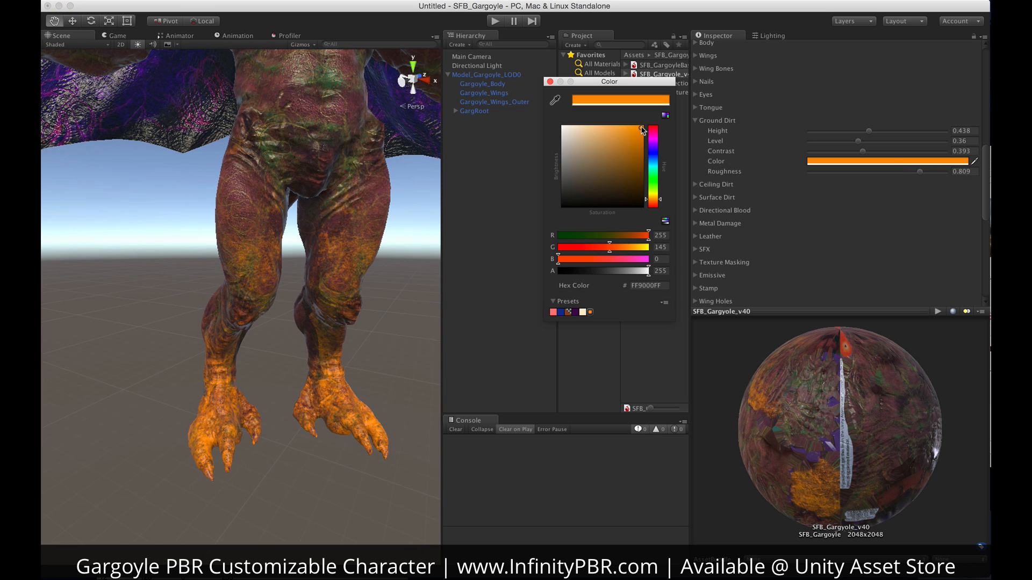
left_click_drag(641, 199, 624, 192)
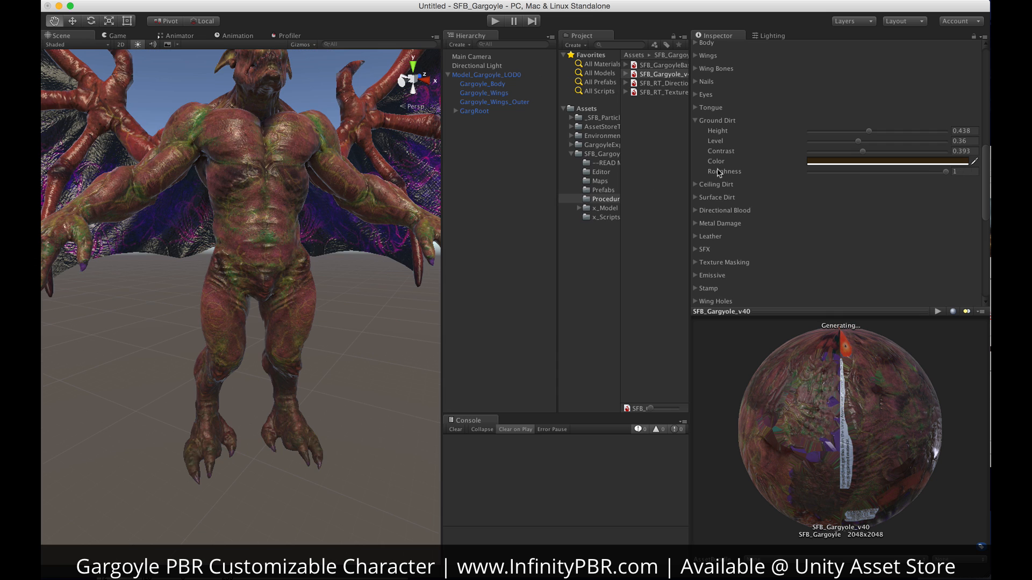
left_click(695, 120)
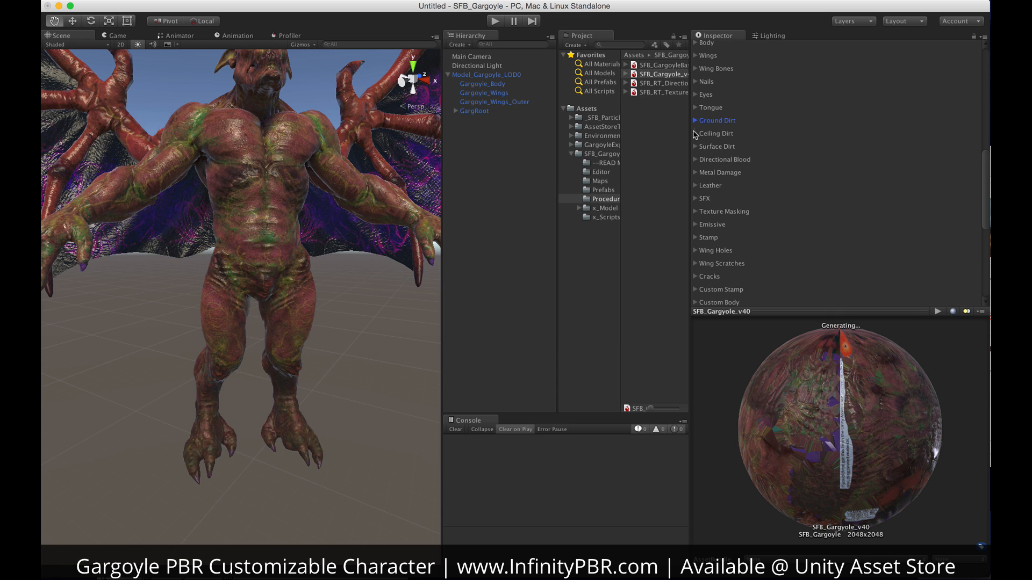
Try a Ceiling Dirt Height of 0.459 and remove the red dirt from the model again
left_click(695, 133)
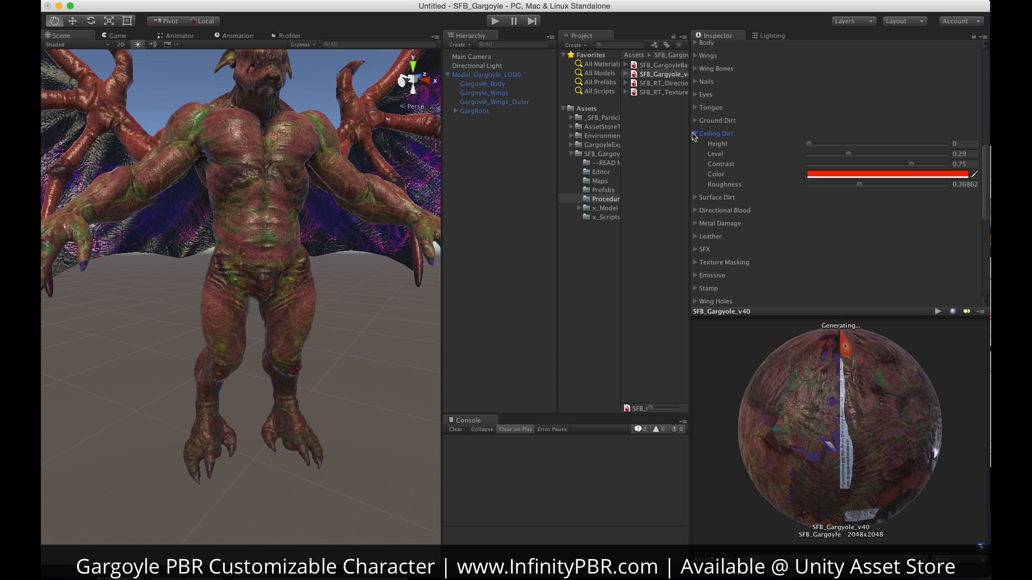
left_click(872, 144)
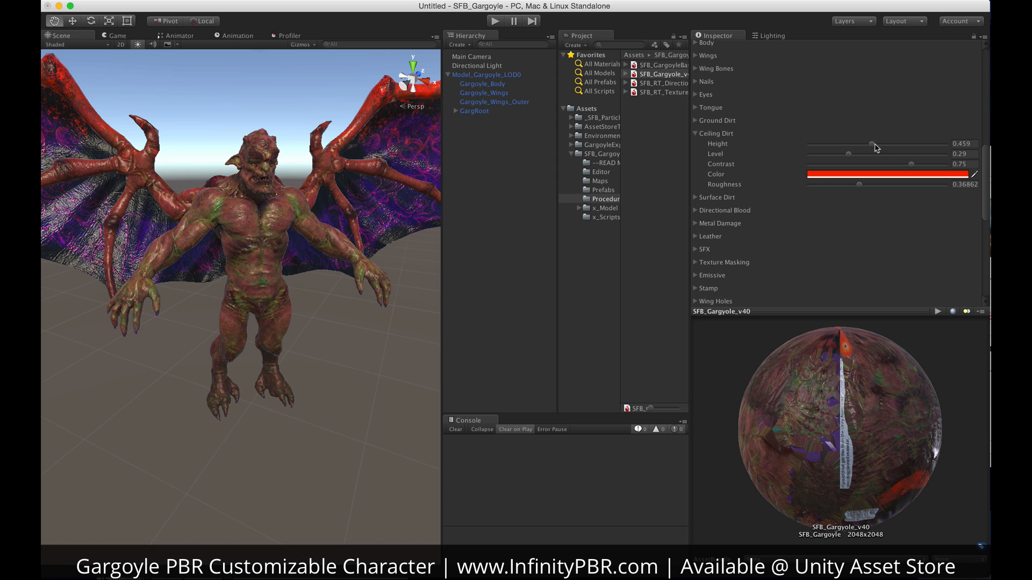
mouse_move(875, 145)
left_mouse_down()
mouse_move(912, 145)
mouse_move(872, 147)
left_mouse_up()
left_click(695, 133)
Change the Surface Dirt Color to cyan 00F4FFFF and raise its Amount to 0.574
left_click(695, 147)
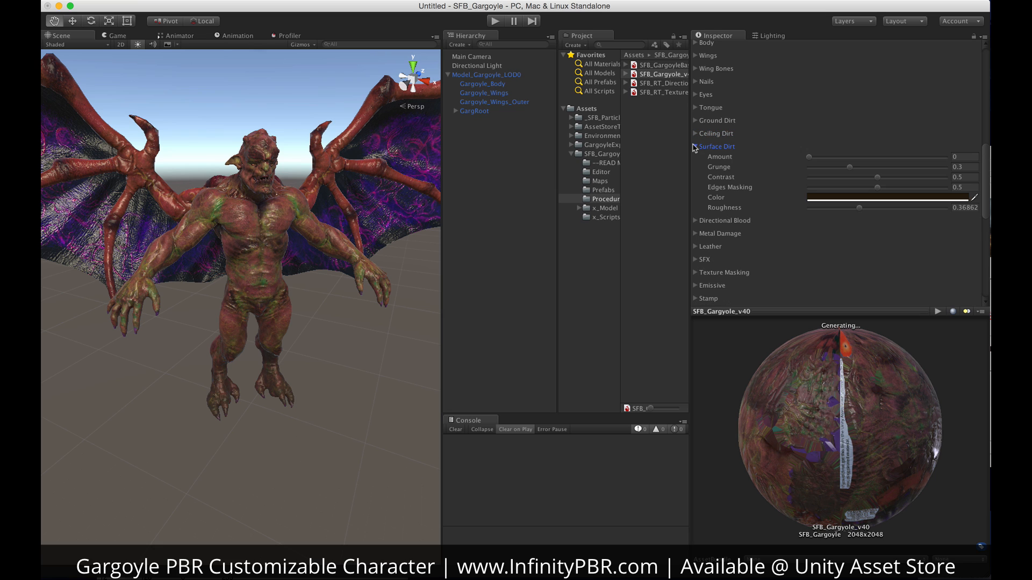
left_click(860, 198)
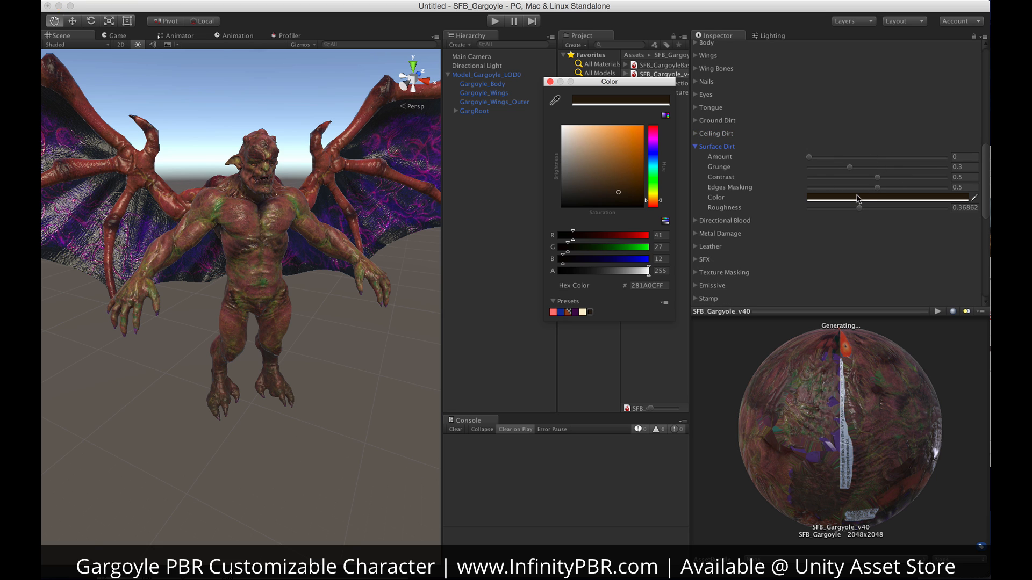
left_click(652, 166)
left_click_drag(637, 149, 643, 125)
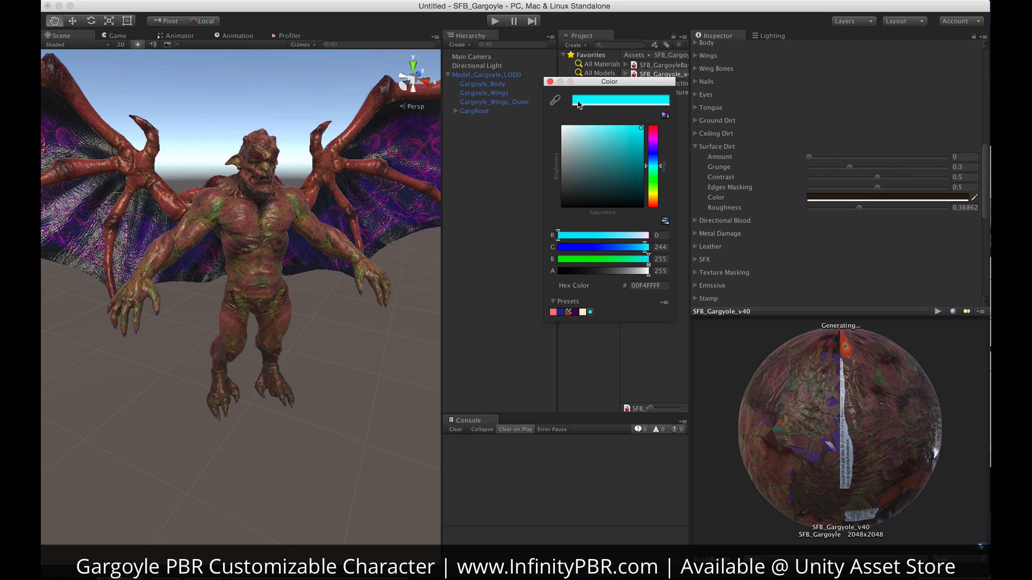
left_click(550, 82)
left_click(851, 158)
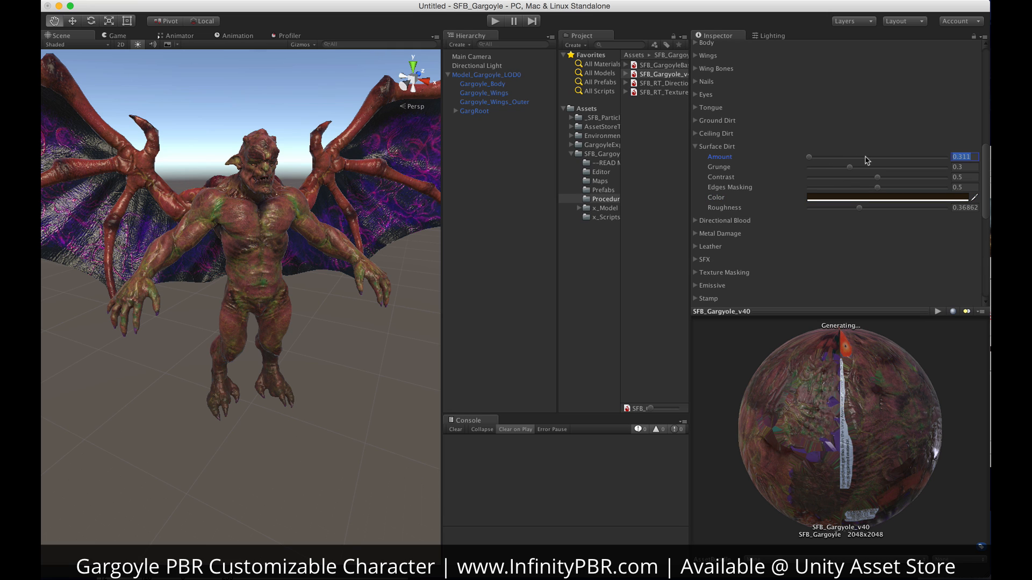
left_click_drag(867, 160, 890, 161)
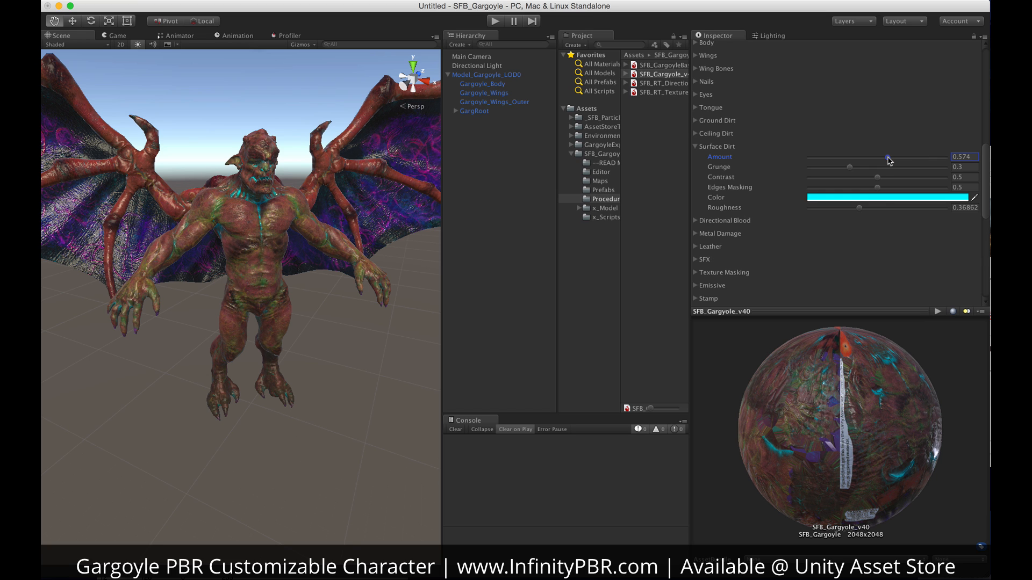
Change the Surface Dirt Color to dark olive brown 3D3518FF and collapse its settings
left_click(861, 198)
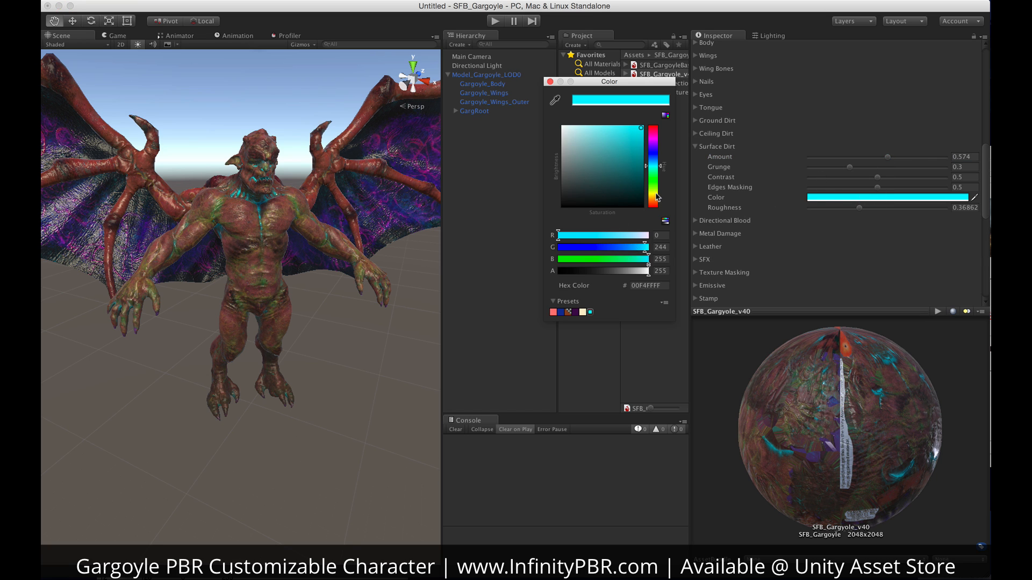
left_click(604, 193)
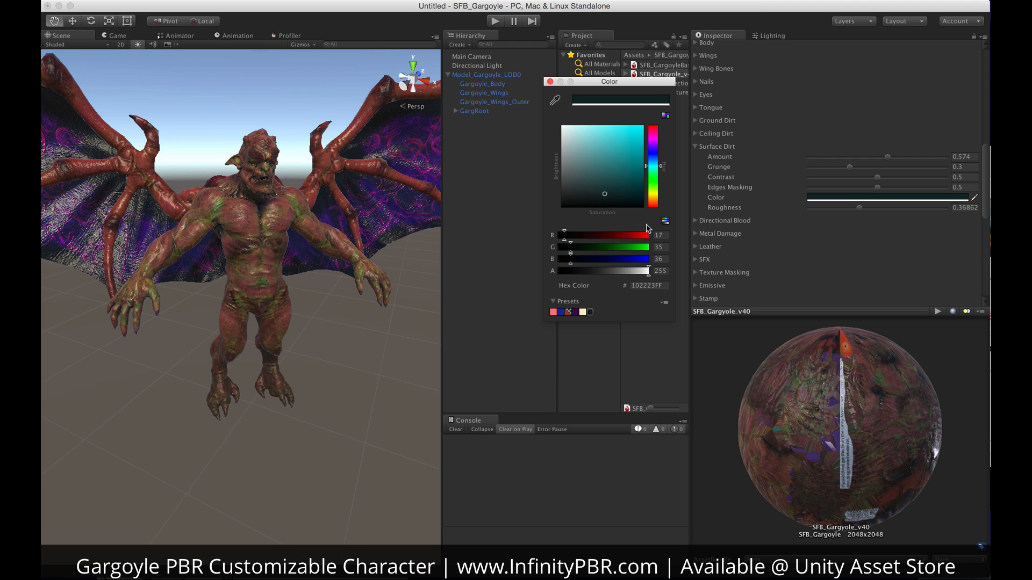
left_click(653, 194)
left_click(653, 197)
left_click_drag(616, 185, 610, 186)
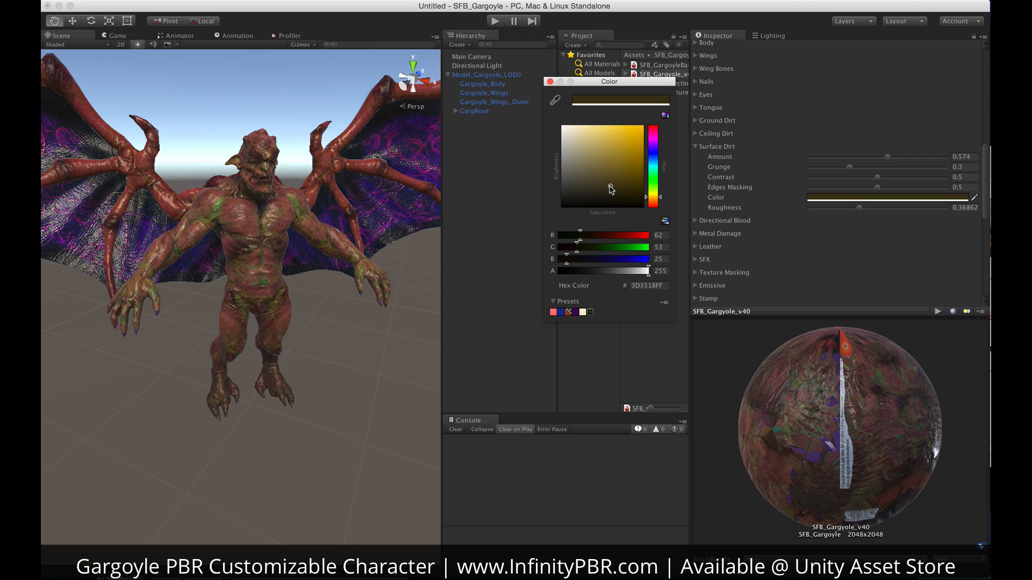
left_click(549, 82)
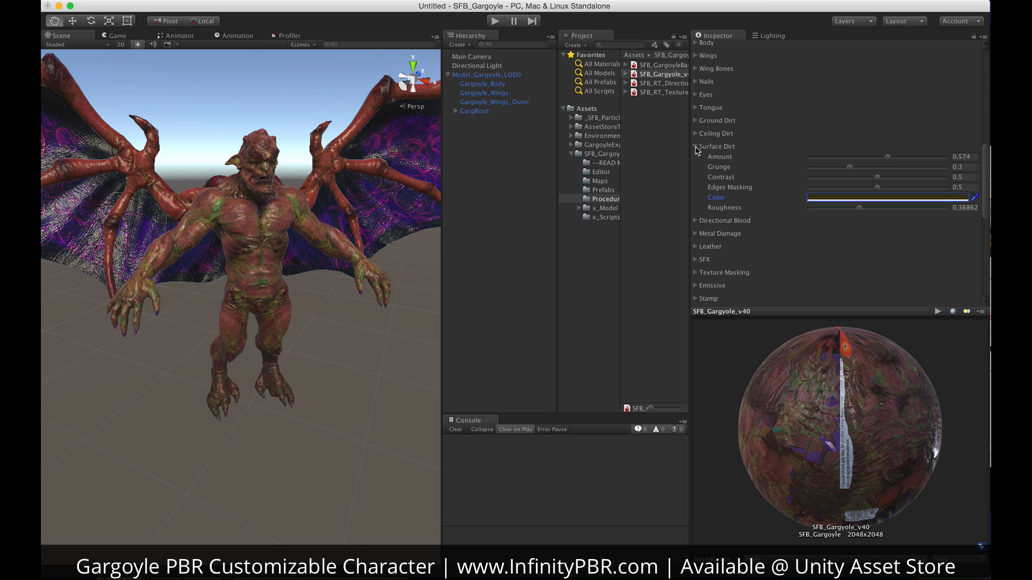
left_click(696, 147)
Raise the Directional Blood Height to 0.476, keeping its Axis on Y Inverted
left_click(696, 160)
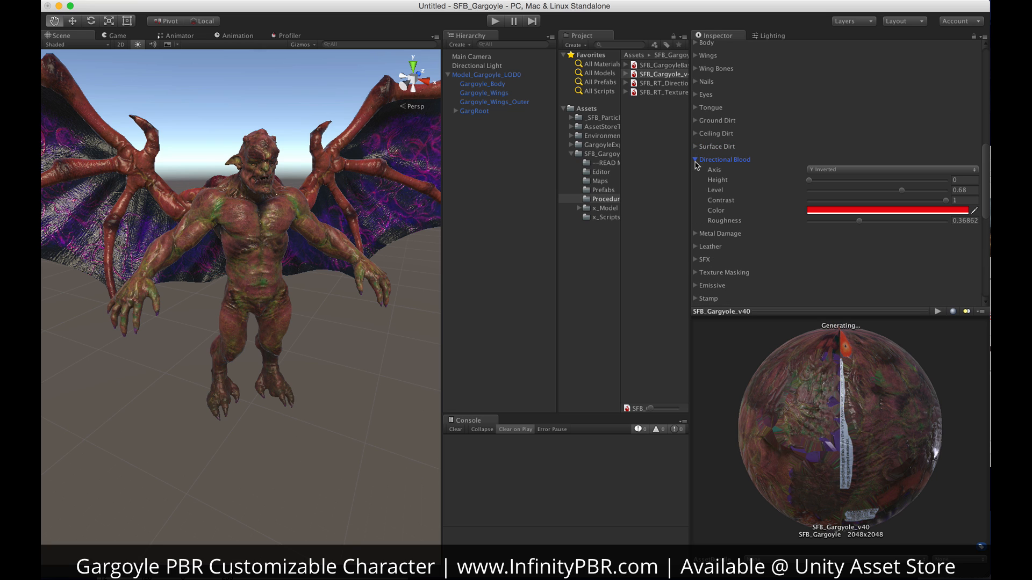
left_click(836, 169)
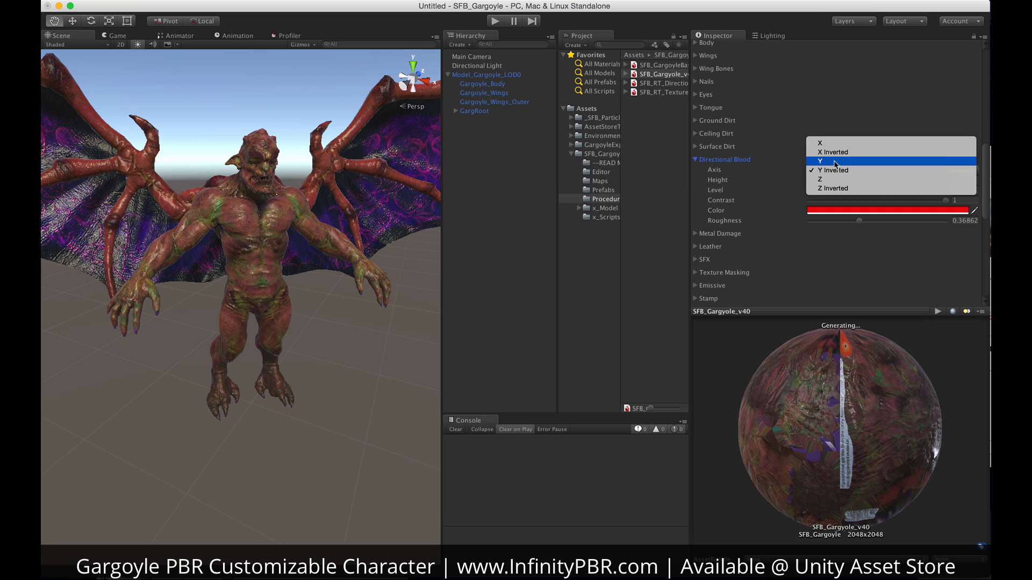
left_click(779, 158)
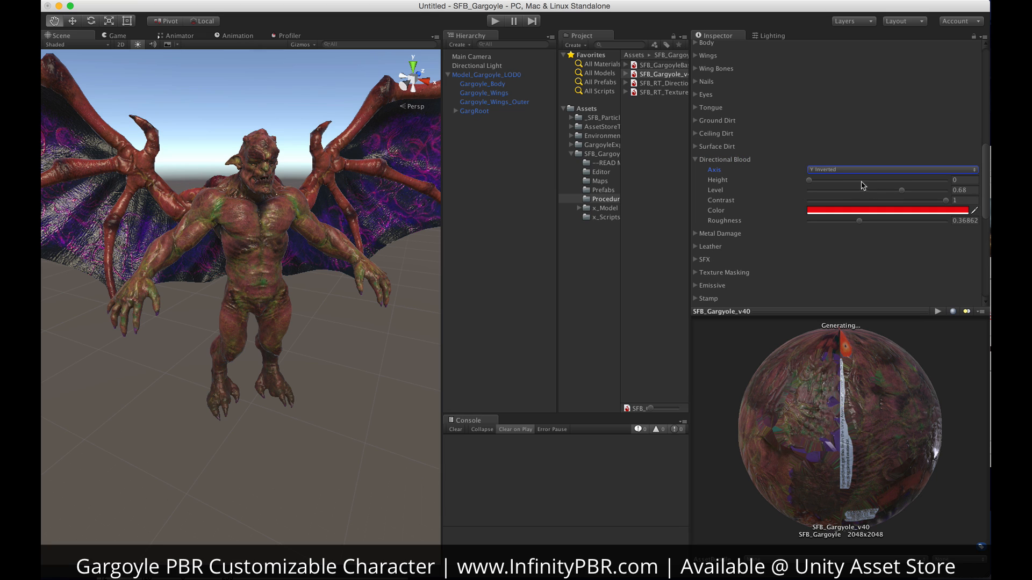
left_click(862, 181)
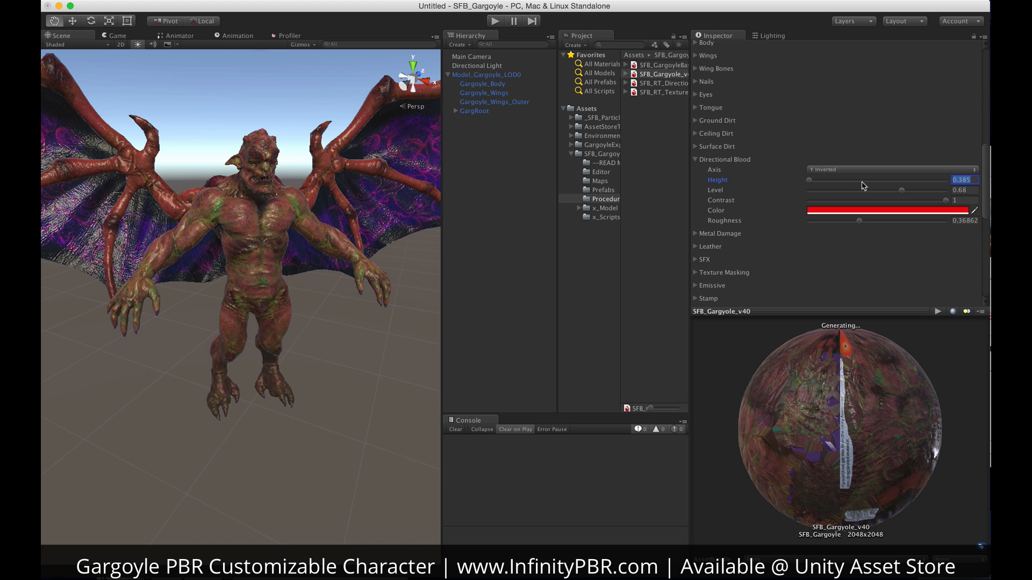
scroll(380, 195, "down", 3)
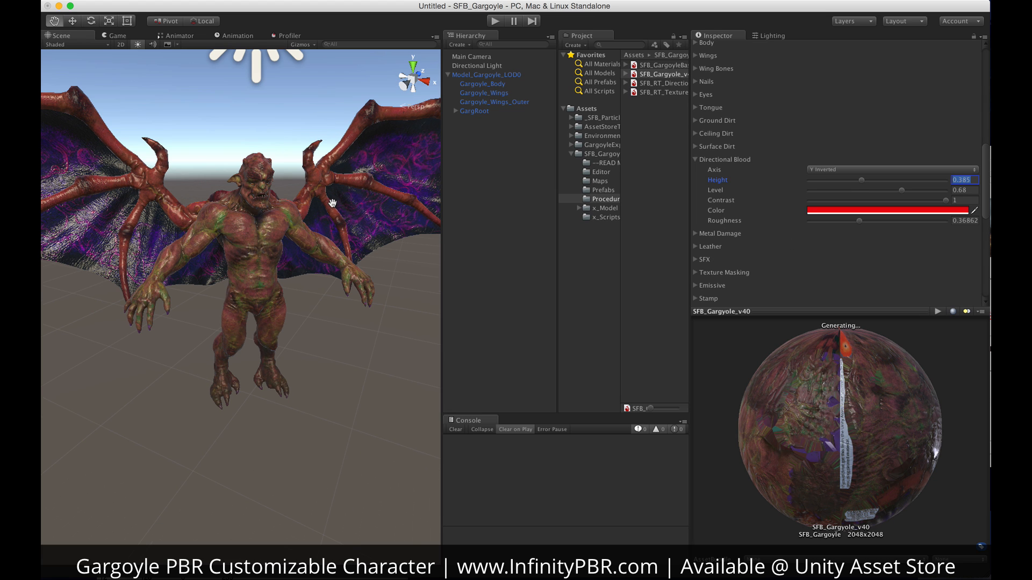
left_click(862, 182)
scroll(254, 233, "down", 2)
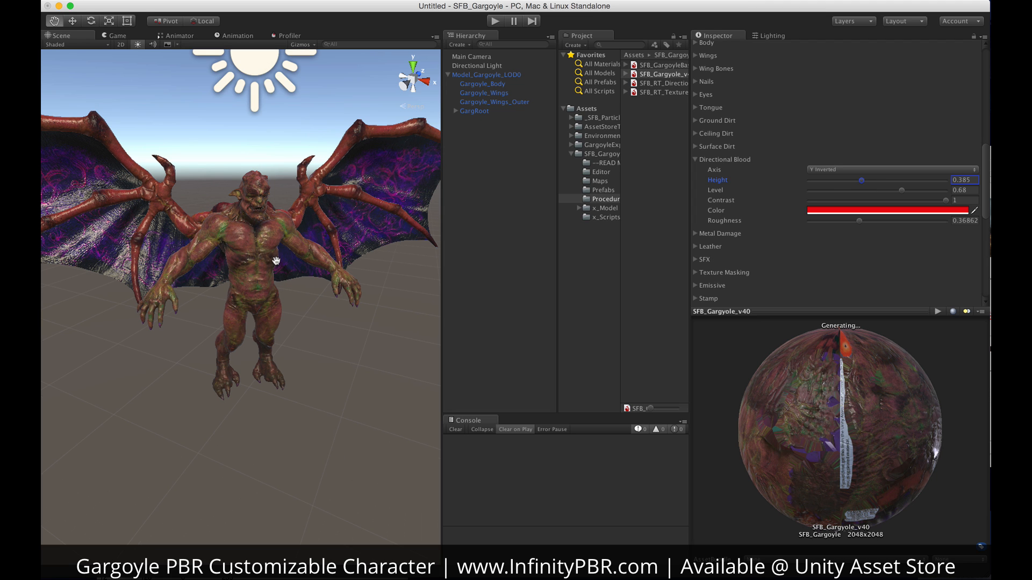
left_click_drag(240, 260, 323, 247, "alt")
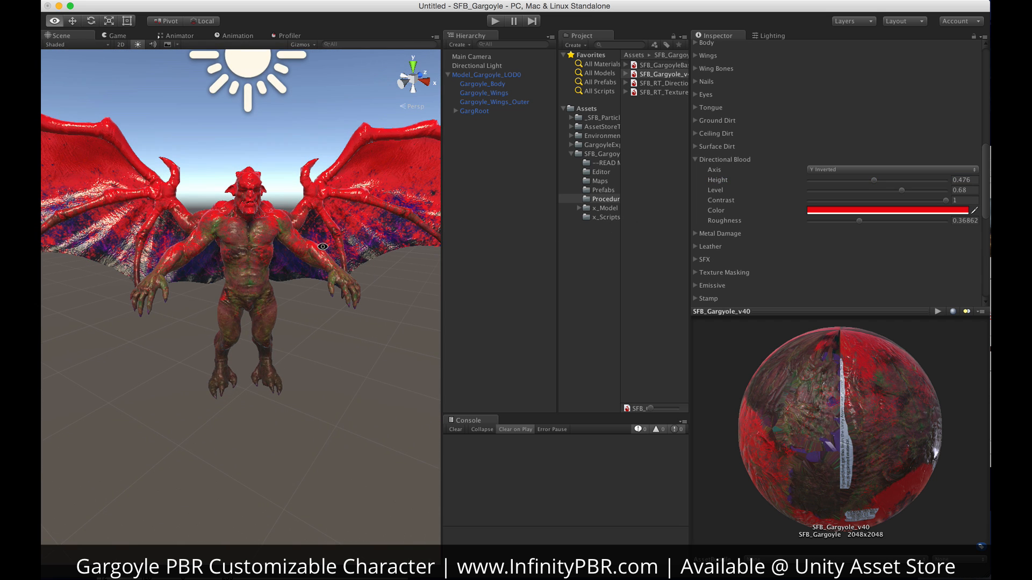
Try the Directional Blood Axis on Y and on Z, and check the blood on the gargoyle's body and wings
left_click(850, 169)
left_click(836, 161)
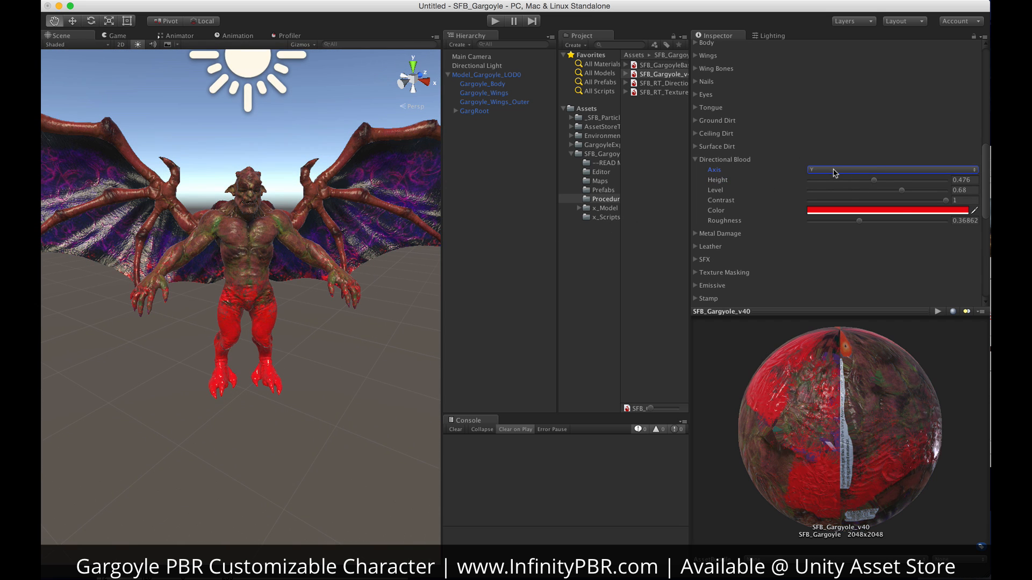
left_click(828, 171)
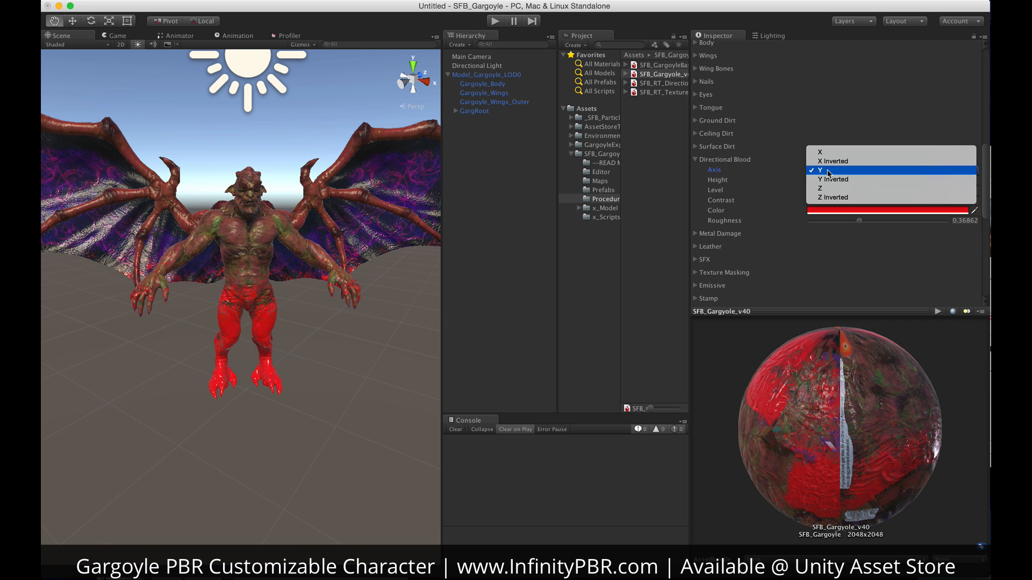
left_click(822, 188)
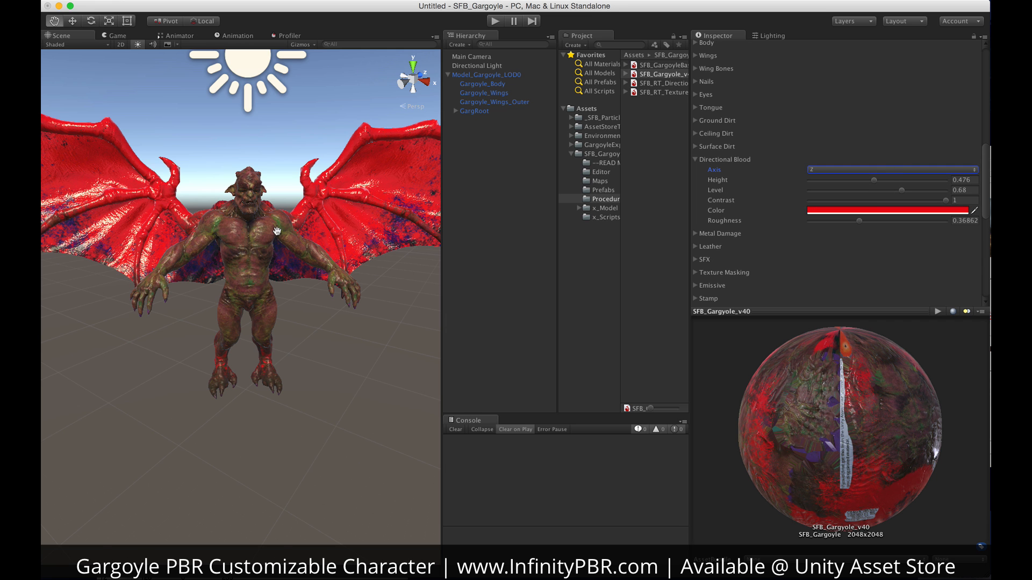
left_click_drag(231, 270, 217, 239, "alt")
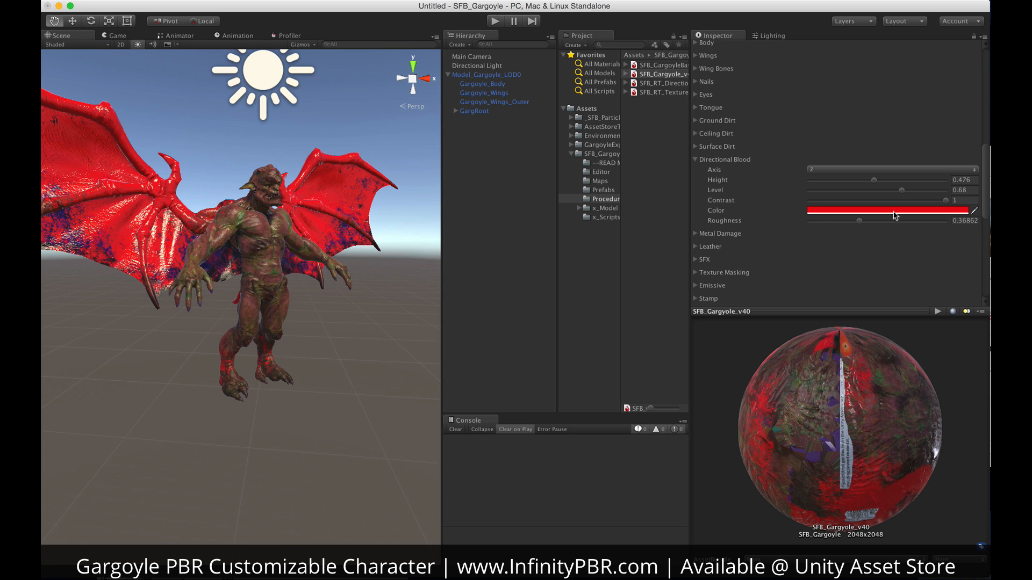
Set the Directional Blood Axis to Z Inverted and inspect the gargoyle's blood-covered front
left_click(861, 170)
left_click(847, 178)
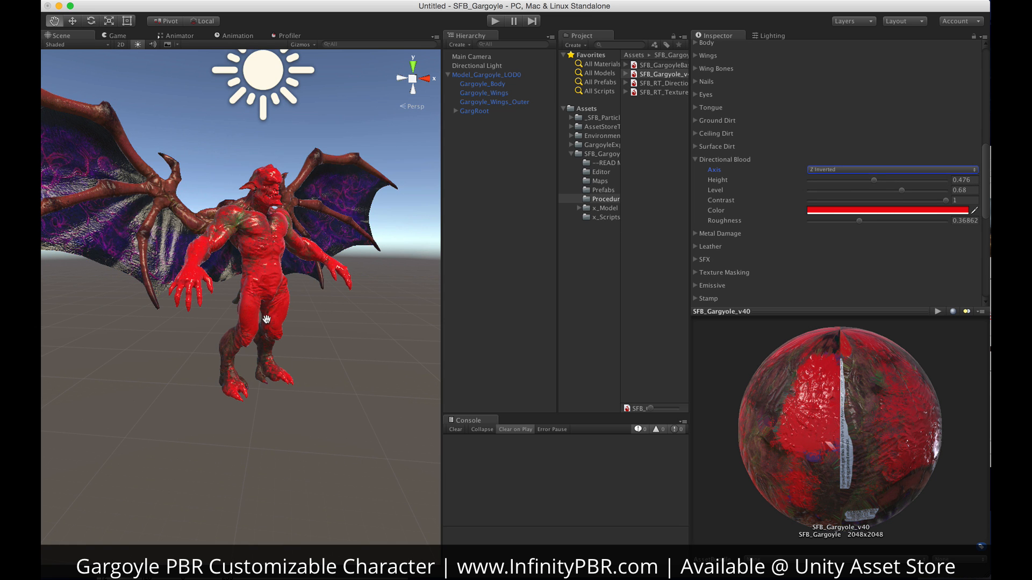
left_click_drag(216, 309, 237, 317, "alt")
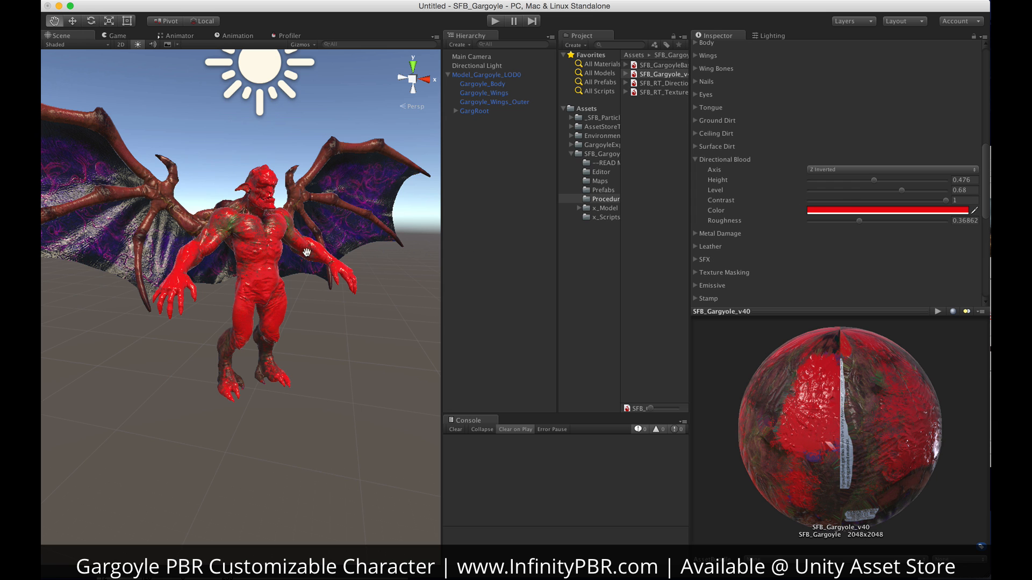
Try Directional Blood Heights of 0.377 and 0.484, and lower the Height until the blood is removed from the model
mouse_move(871, 181)
left_mouse_down()
mouse_move(924, 182)
mouse_move(839, 183)
mouse_move(860, 183)
left_mouse_up()
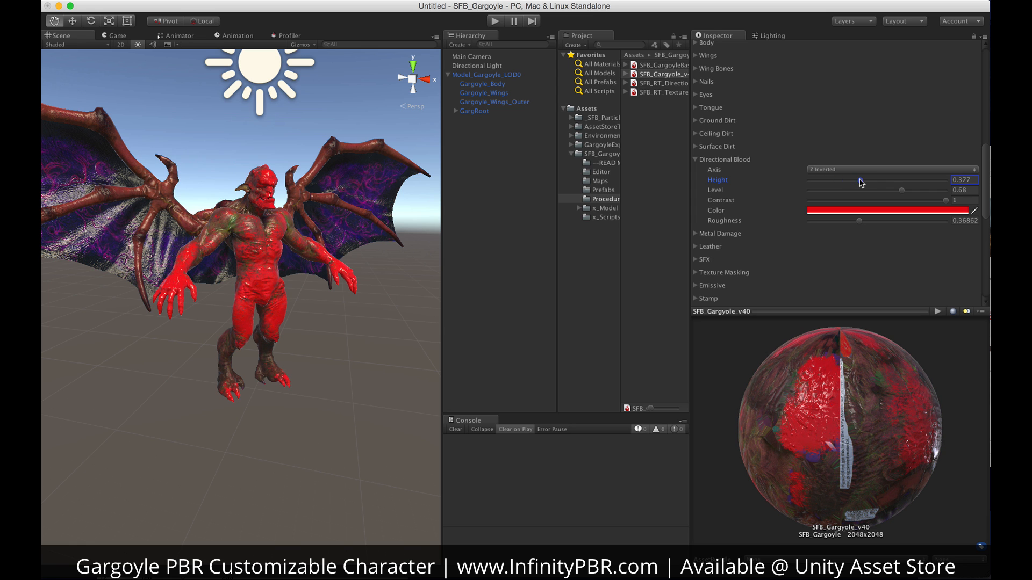
left_click_drag(292, 312, 466, 304, "alt")
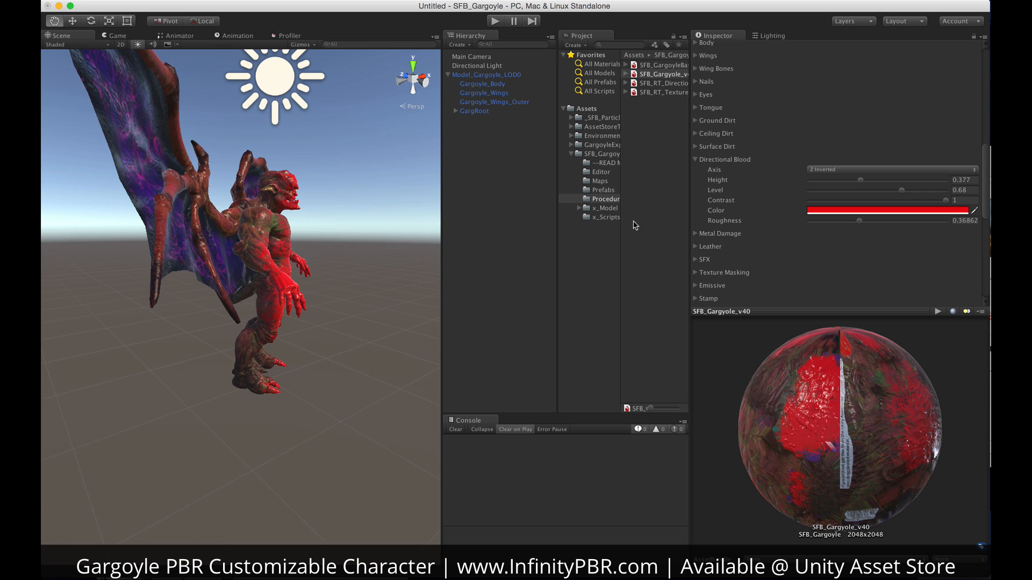
left_click(861, 181)
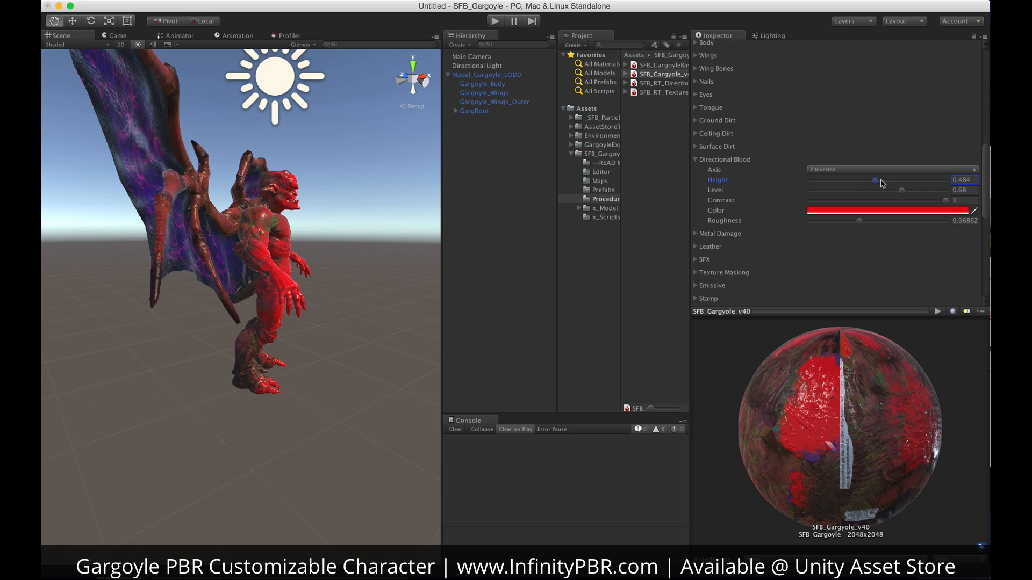
left_click_drag(882, 184, 790, 184)
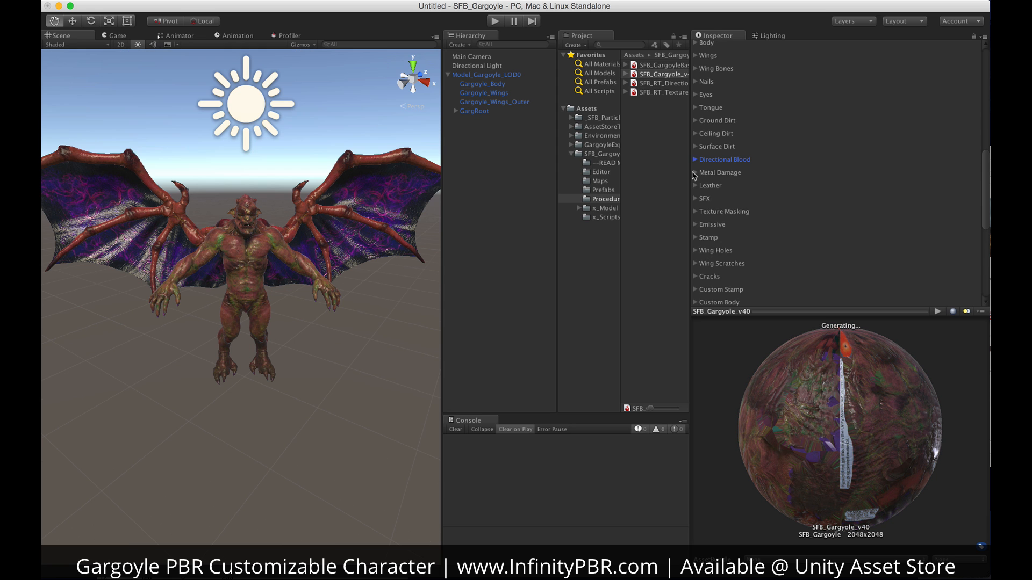
Review the available Metal Damage settings and collapse them
left_click(841, 172)
scroll(842, 167, "down", 3)
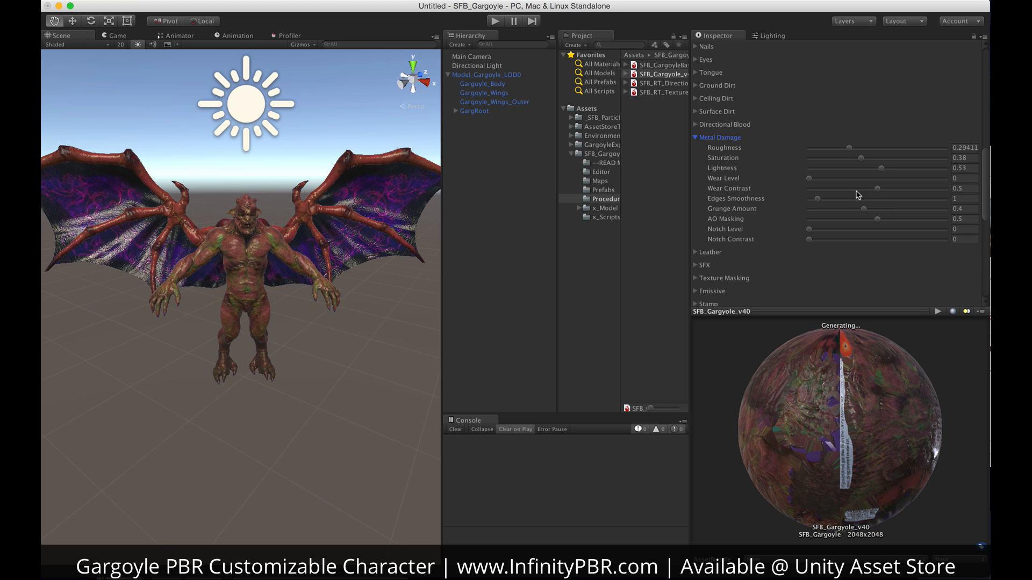
left_click(696, 138)
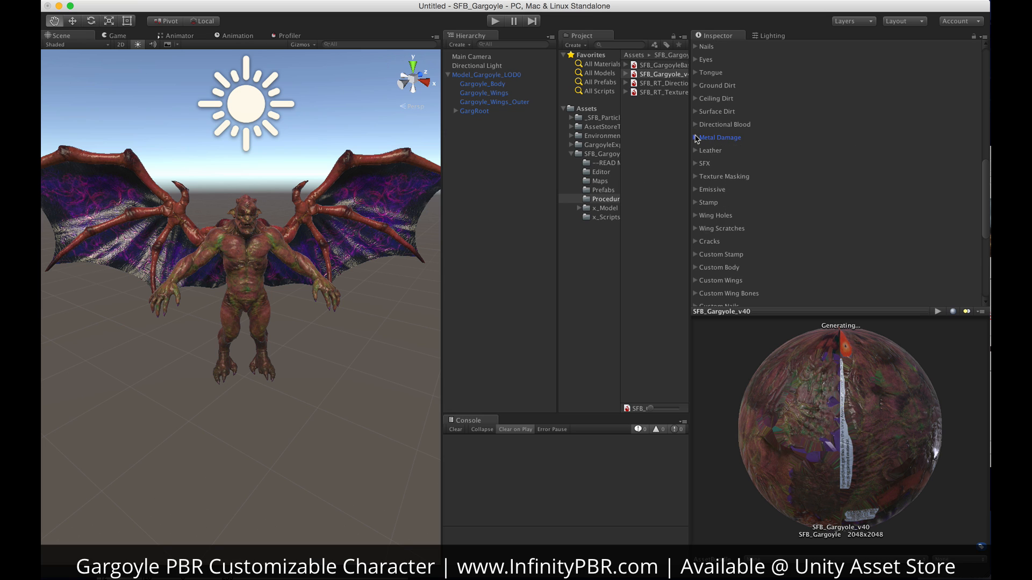
Raise the Leather Dust to 1 and collapse the Leather settings
left_click(694, 153)
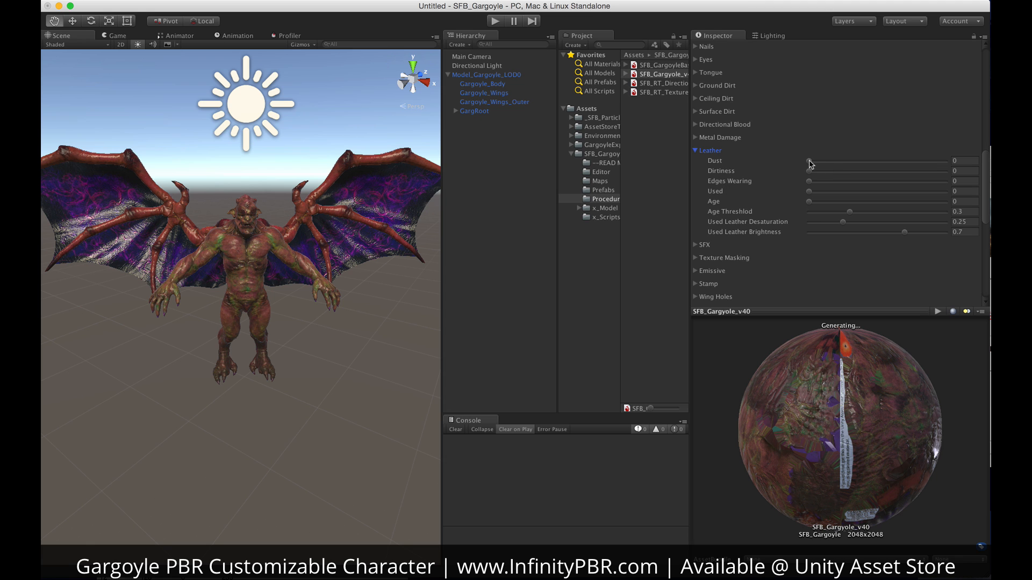
left_click(809, 161)
left_click_drag(912, 167, 956, 164)
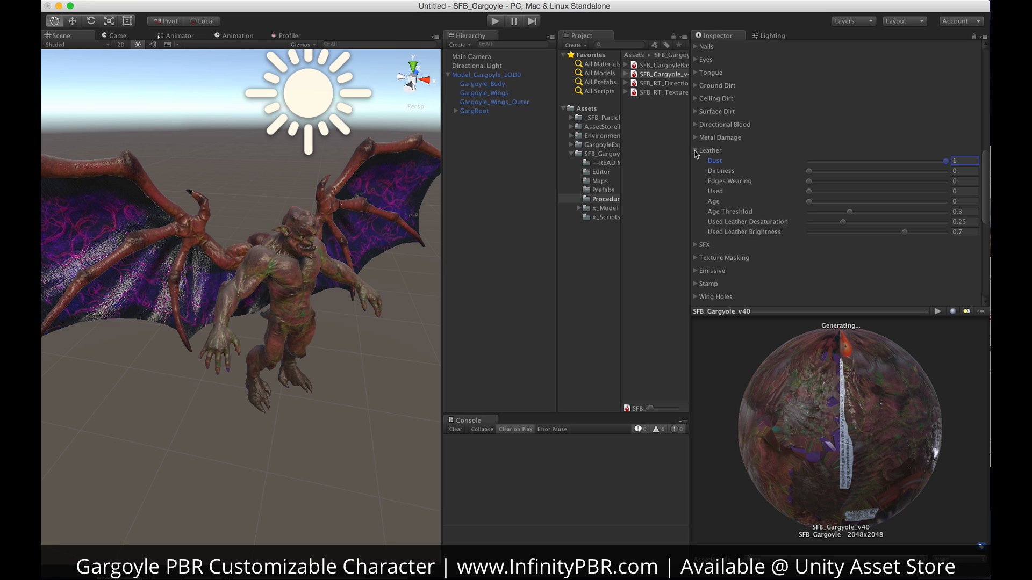
left_click(695, 151)
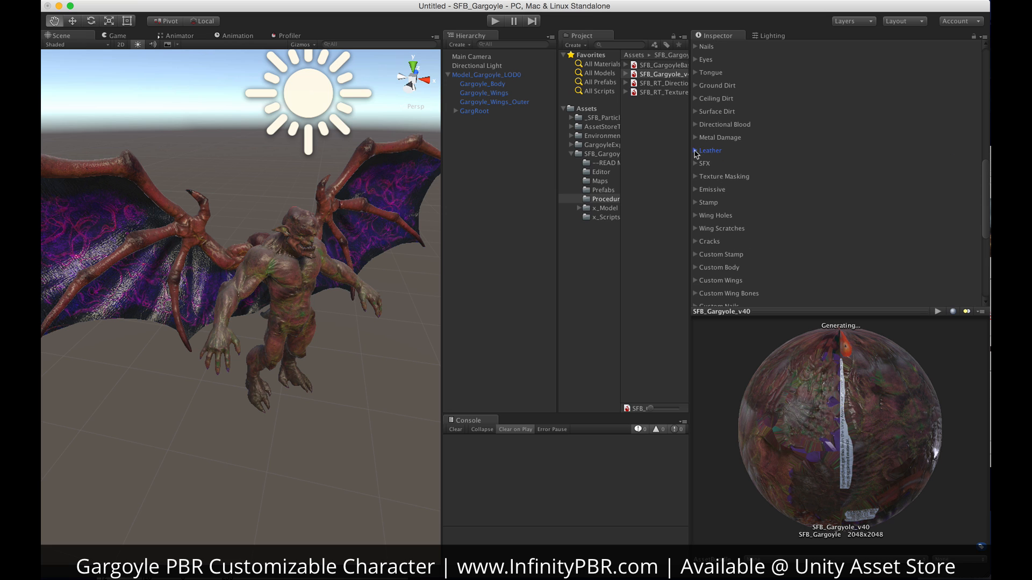
Try the SFX Snow effect and a Moss amount of 0.756, and reduce Moss to 0.001
left_click(695, 163)
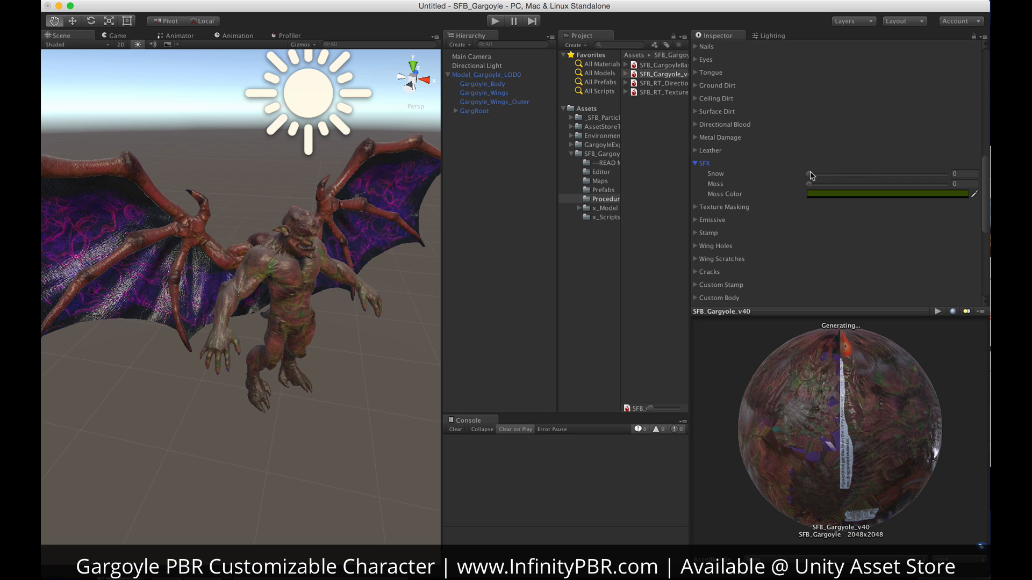
left_click_drag(811, 175, 913, 177)
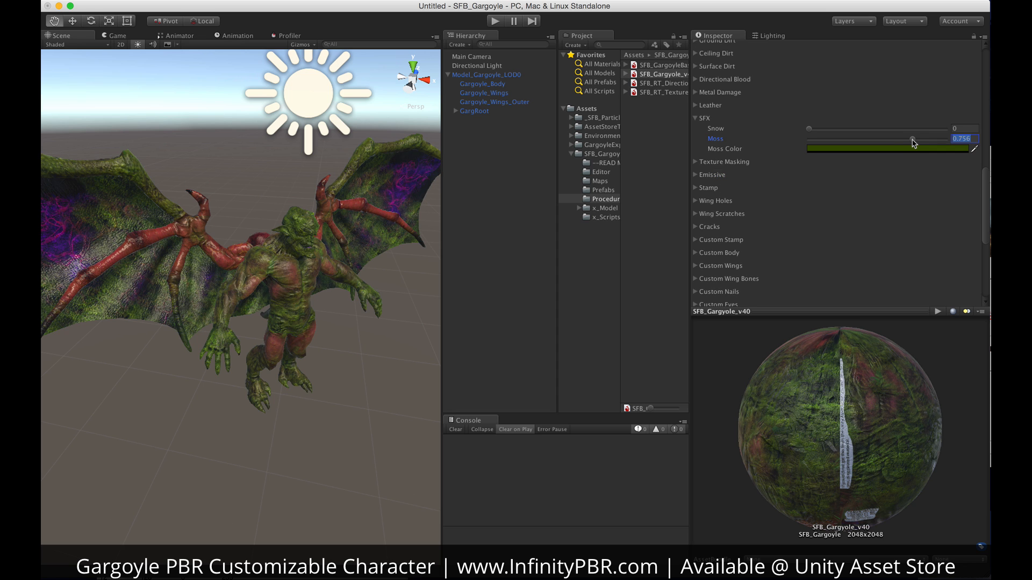
left_click_drag(913, 143, 801, 142)
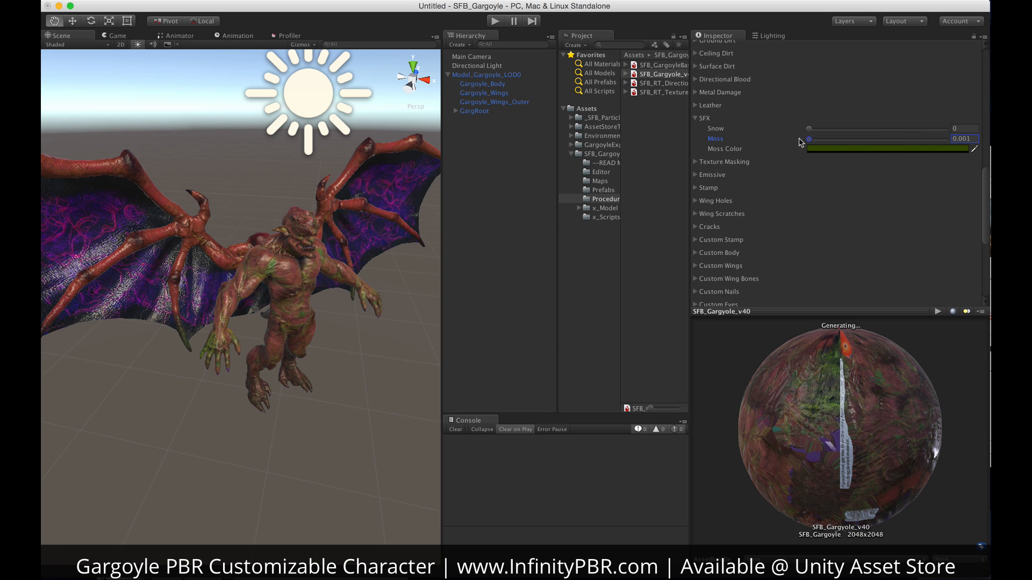
left_click(695, 120)
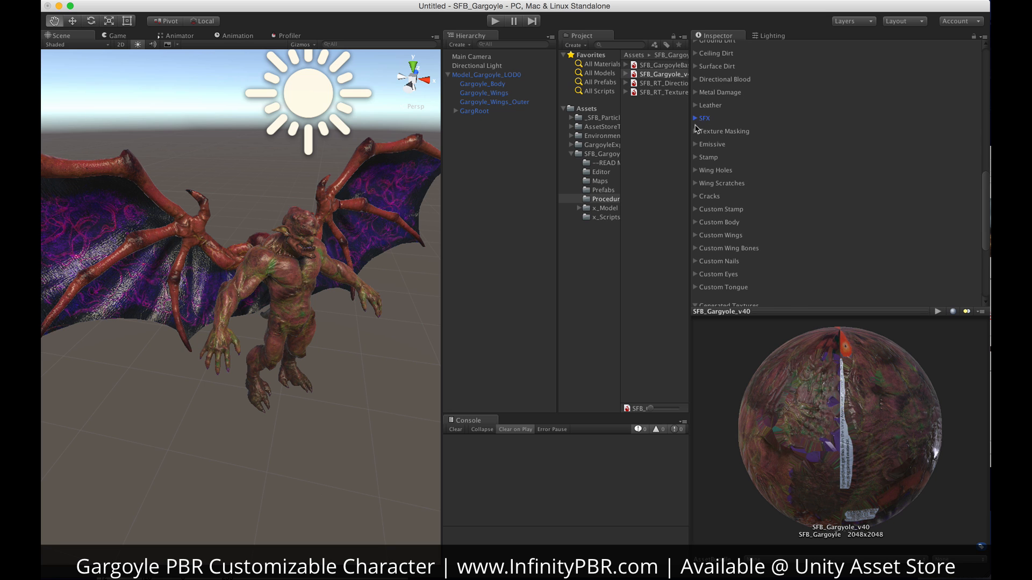
Set the Color Blend of the red Pentagram Stamp to 0.789
scroll(699, 137, "down", 3)
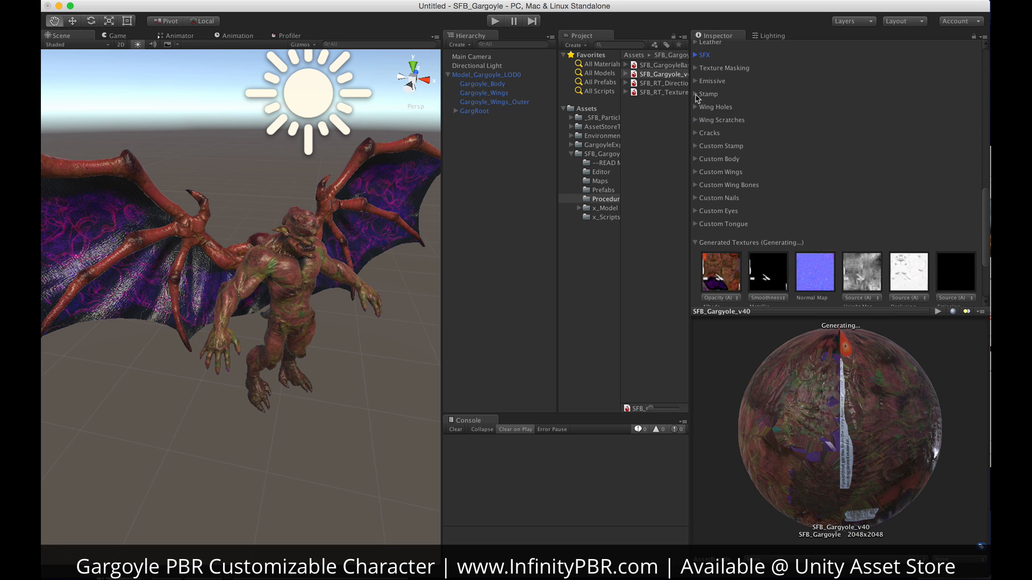
left_click(696, 95)
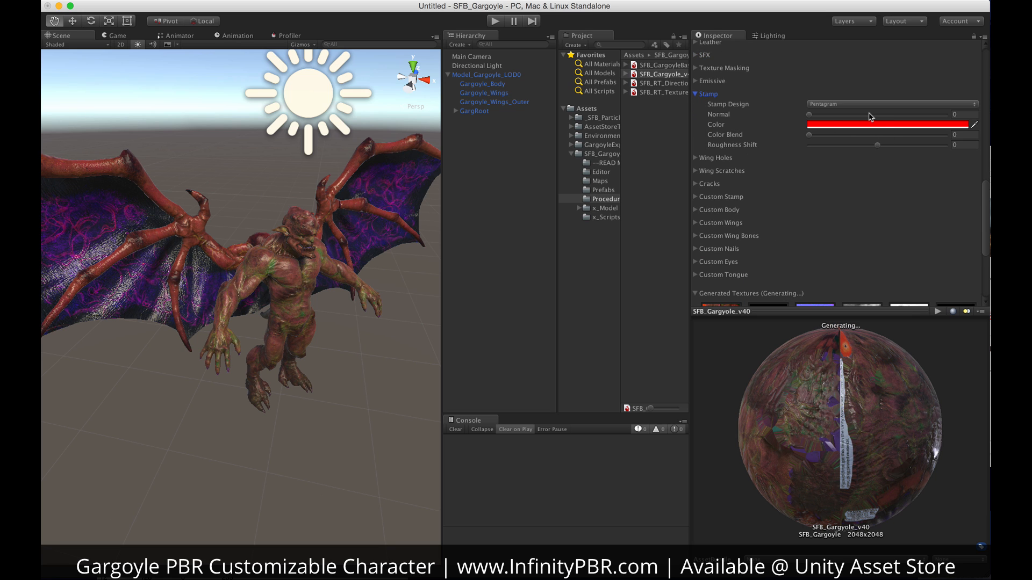
left_click(917, 137)
Check the Custom Stamp slot and the Stamp Design options, keep Pentagram, and inspect the stamp on the gargoyle's chest
left_click(695, 197)
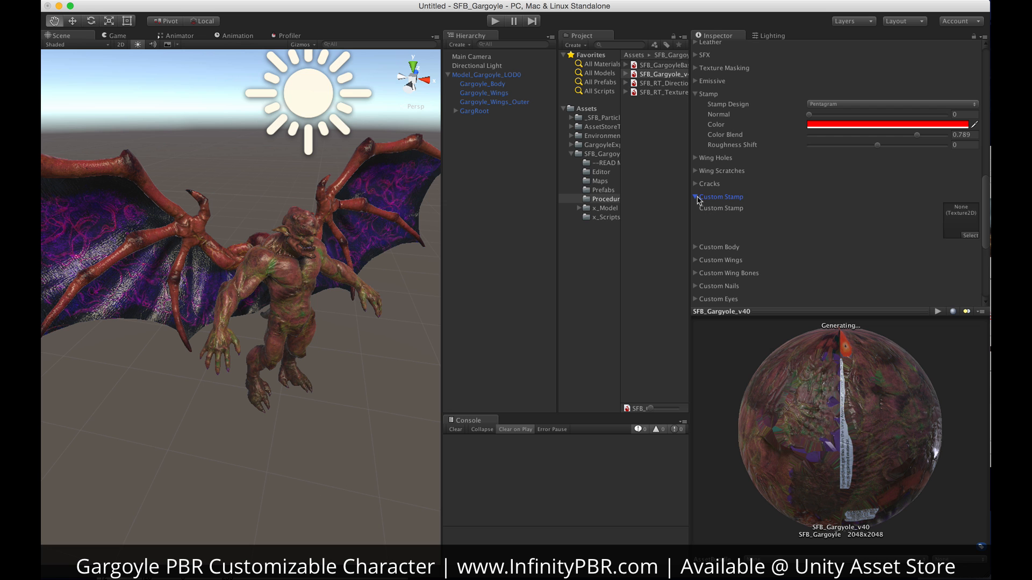
left_click(697, 199)
left_click(843, 104)
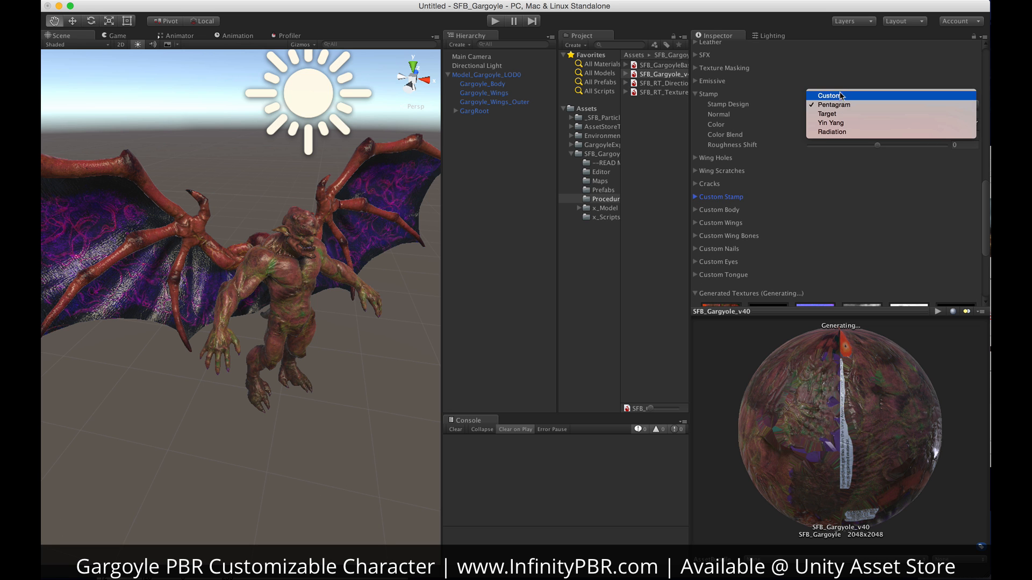
left_click(788, 107)
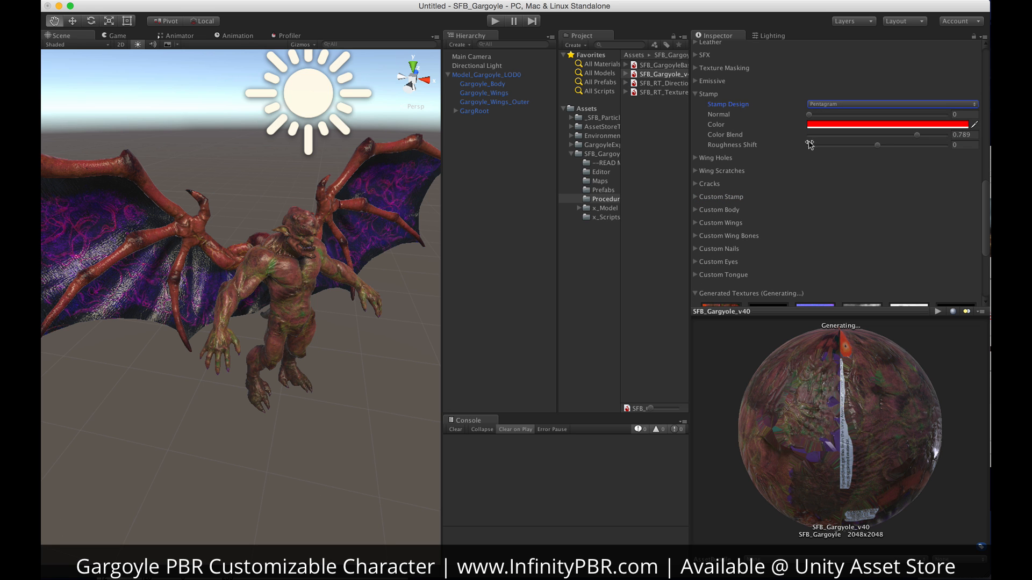
left_click_drag(339, 253, 224, 232, "alt")
scroll(292, 261, "up", 4)
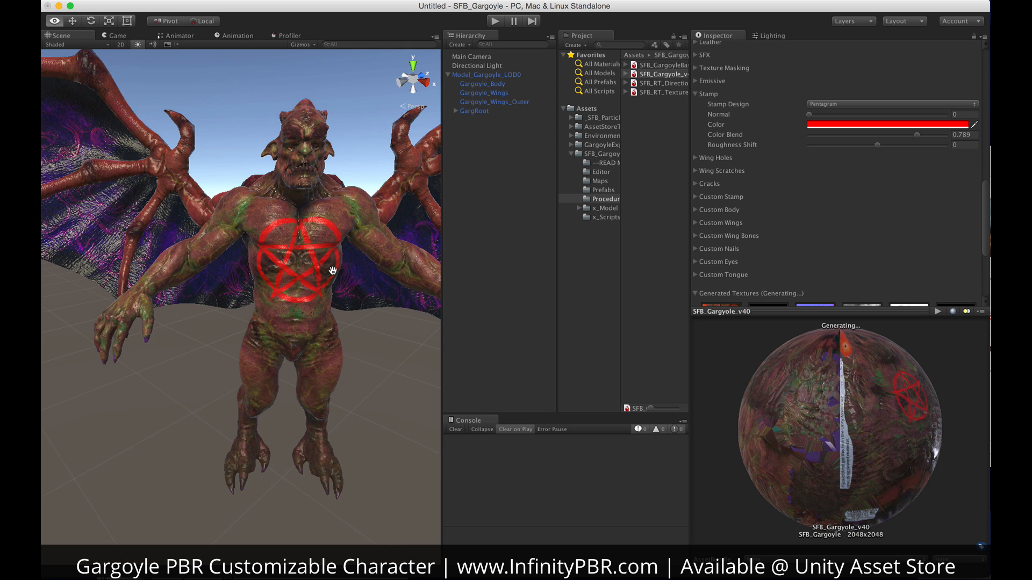
left_click_drag(292, 261, 329, 261, "alt")
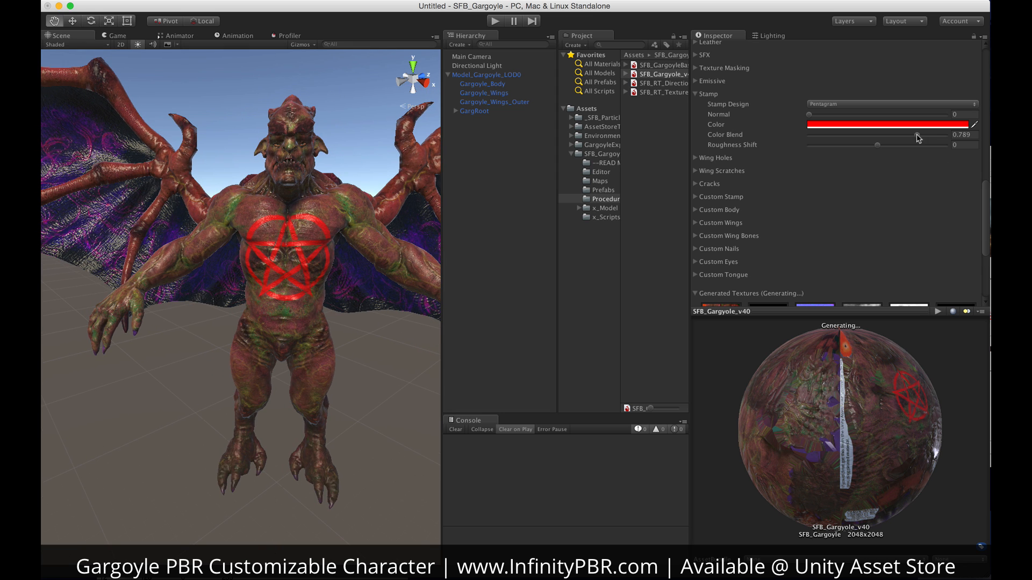
Set the Stamp's Color Blend to 0 and its Normal to 1, and examine the gargoyle's chest up close
left_click(878, 145)
left_click_drag(811, 115, 913, 136)
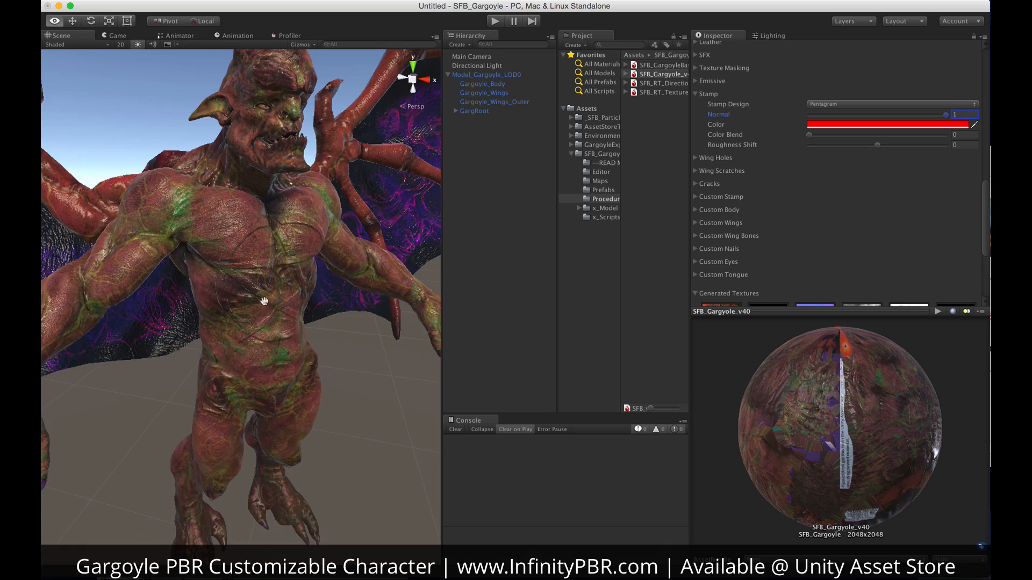
left_click_drag(265, 302, 258, 258, "alt")
Change the Wing Scratches Color to bright yellow and raise their Color Blend to 1
scroll(269, 269, "down", 5)
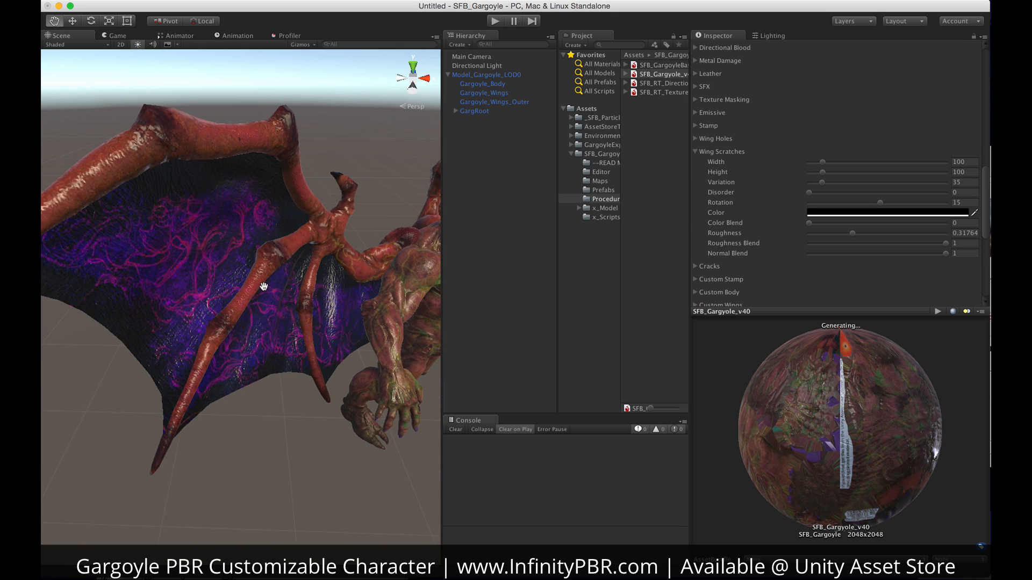
left_click_drag(228, 280, 235, 284, "alt")
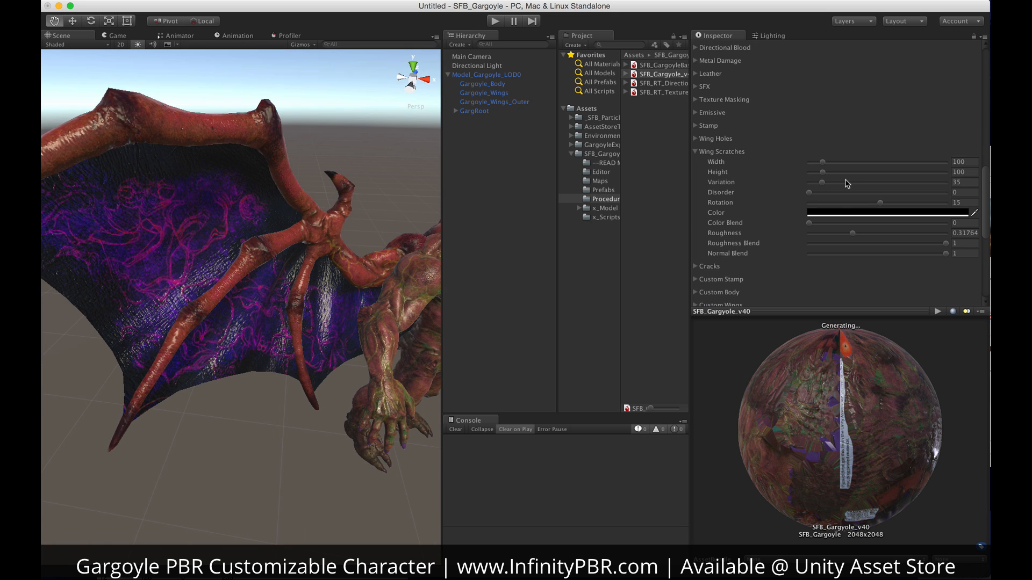
left_click(888, 215)
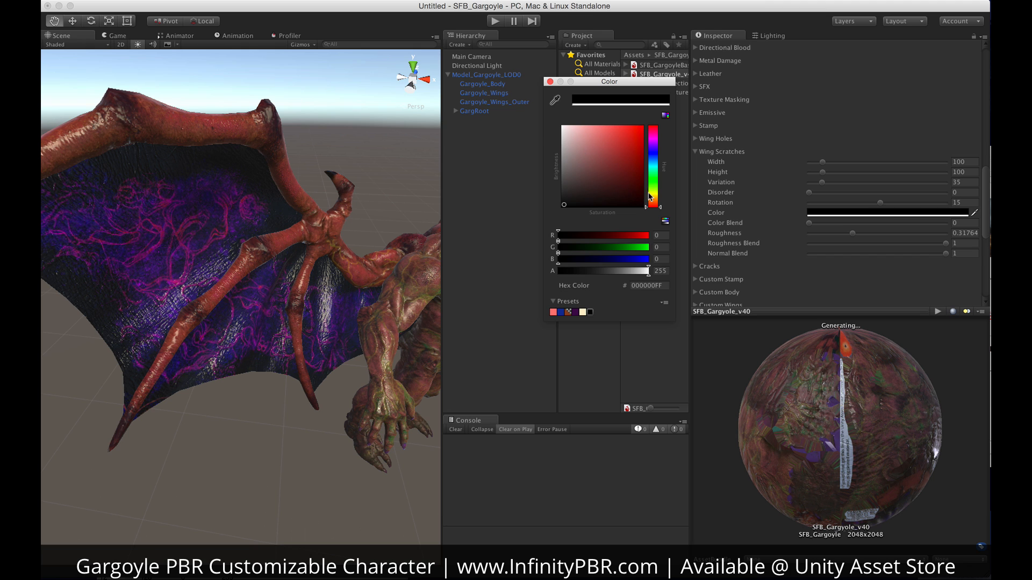
left_click_drag(650, 197, 650, 193)
left_click(641, 128)
left_click(550, 82)
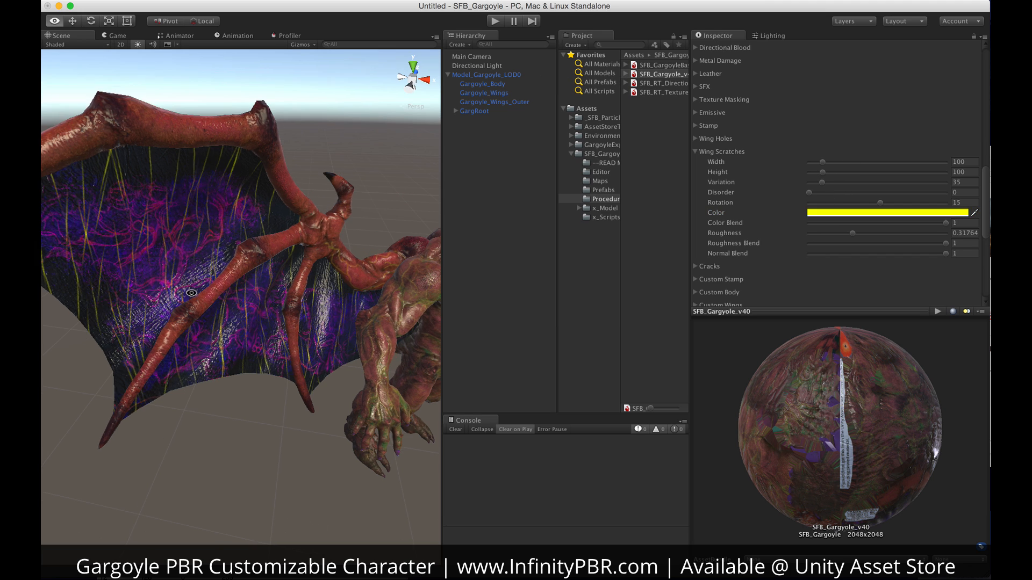
Set the Wing Scratches Disorder to 67, Rotation to 194 and Color to black, and collapse their settings
left_click_drag(228, 290, 188, 290, "alt")
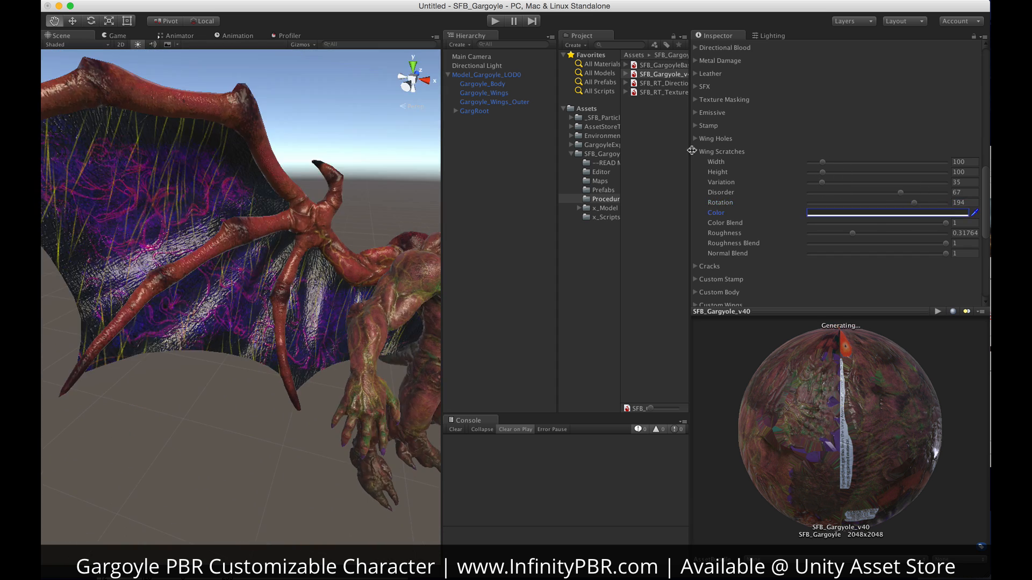
left_click(695, 152)
Set the Cracks Color to white and their Level to 1, and examine the cracks on the gargoyle's body up close
left_click(696, 165)
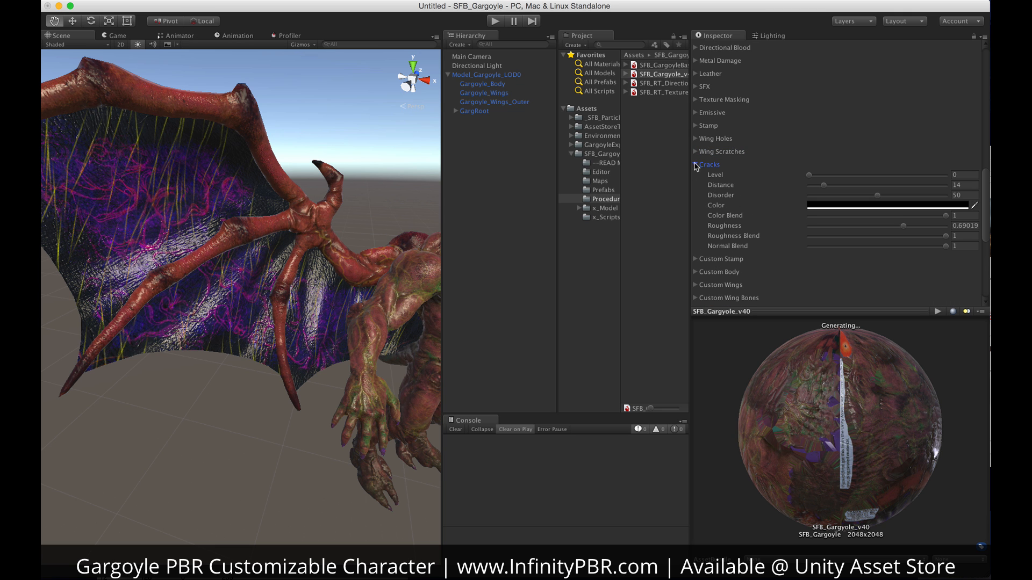
key("f")
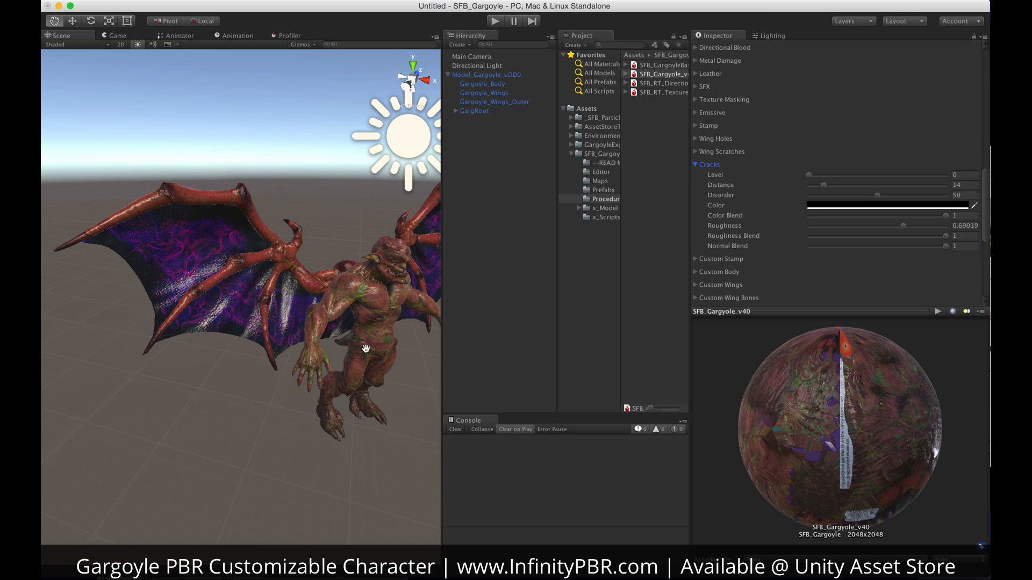
mouse_move(365, 349)
left_mouse_down("alt")
mouse_move(296, 300)
mouse_move(366, 332)
left_mouse_up("alt")
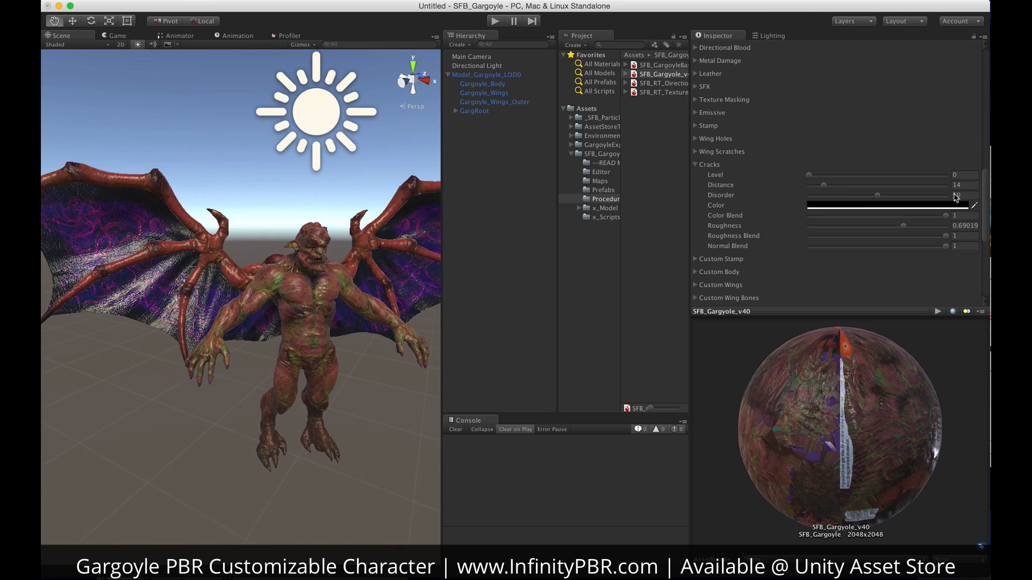
left_click(887, 205)
left_click_drag(579, 156, 553, 102)
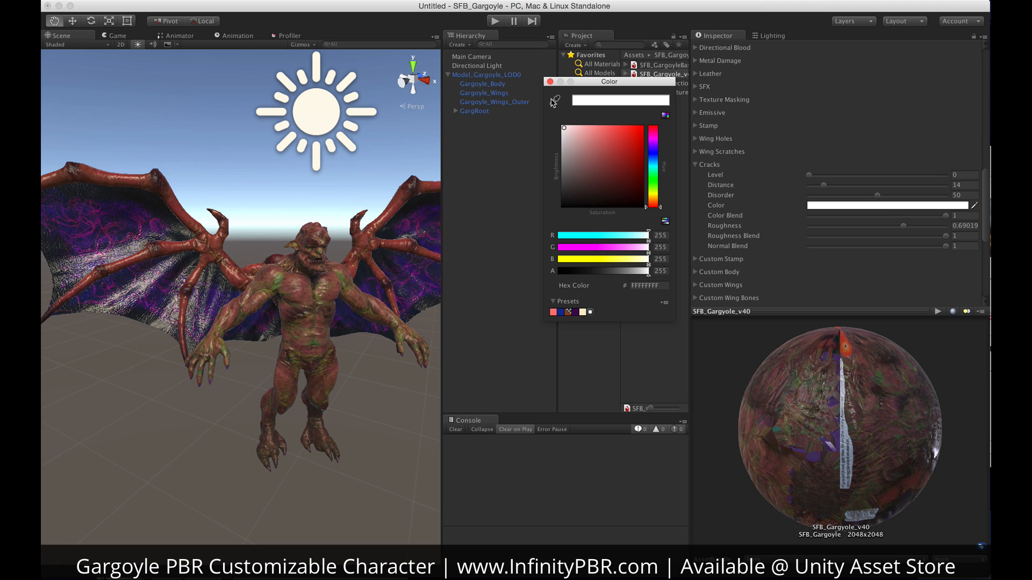
left_click(550, 82)
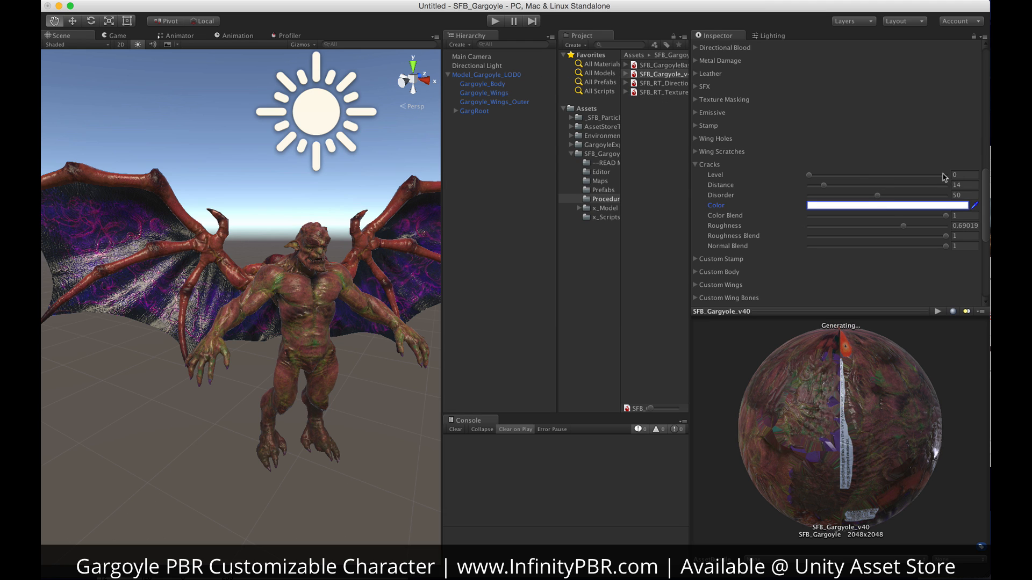
left_click(943, 175)
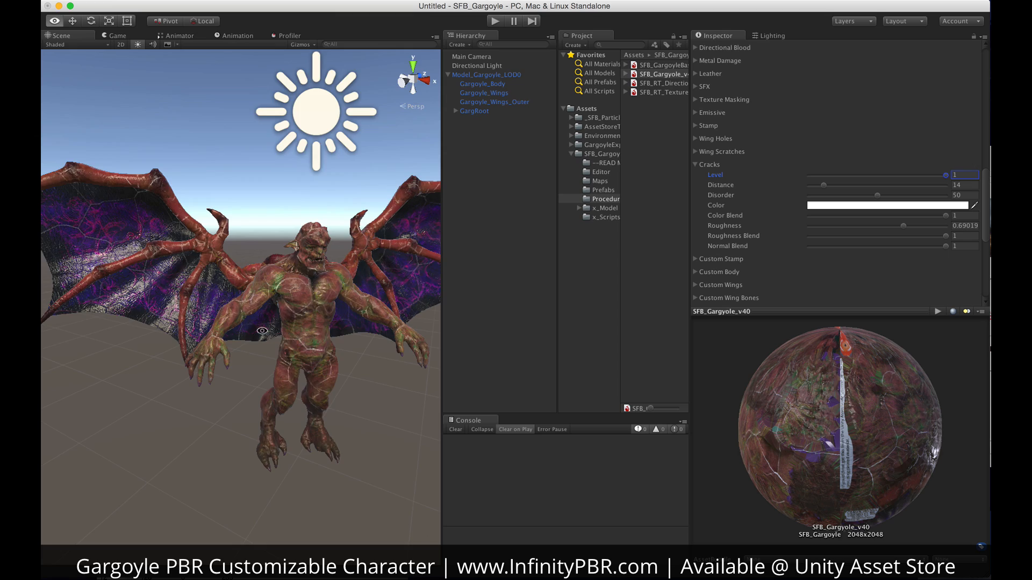
mouse_move(263, 331)
left_mouse_down("alt")
mouse_move(385, 325)
mouse_move(245, 322)
left_mouse_up("alt")
left_click_drag(342, 305, 256, 368)
scroll(242, 314, "up", 6)
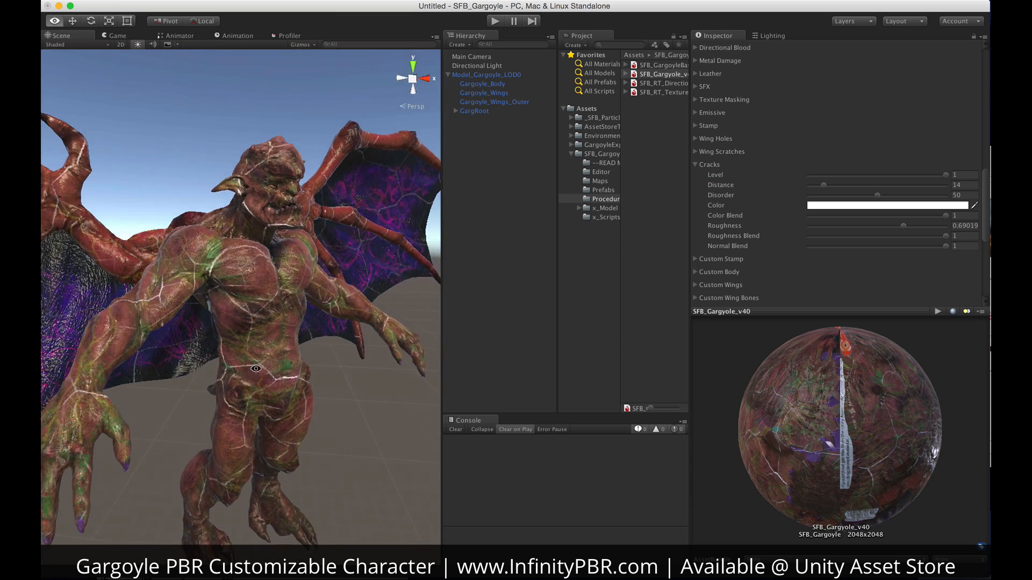
Change the Cracks Color to black, collapse their settings, and look over the gargoyle and the material's property groups
left_click(870, 209)
left_click_drag(610, 201, 539, 223)
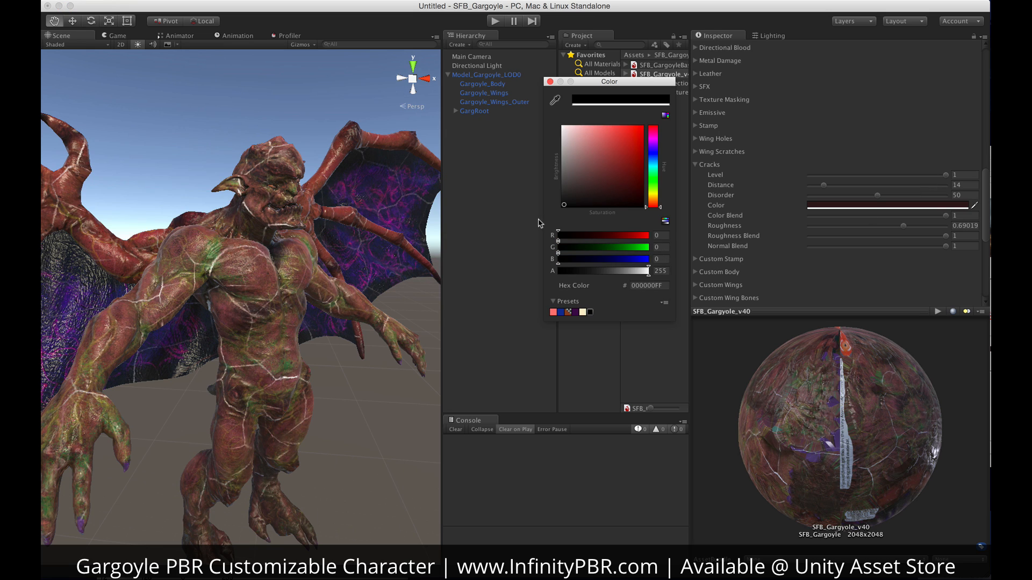
left_click(549, 81)
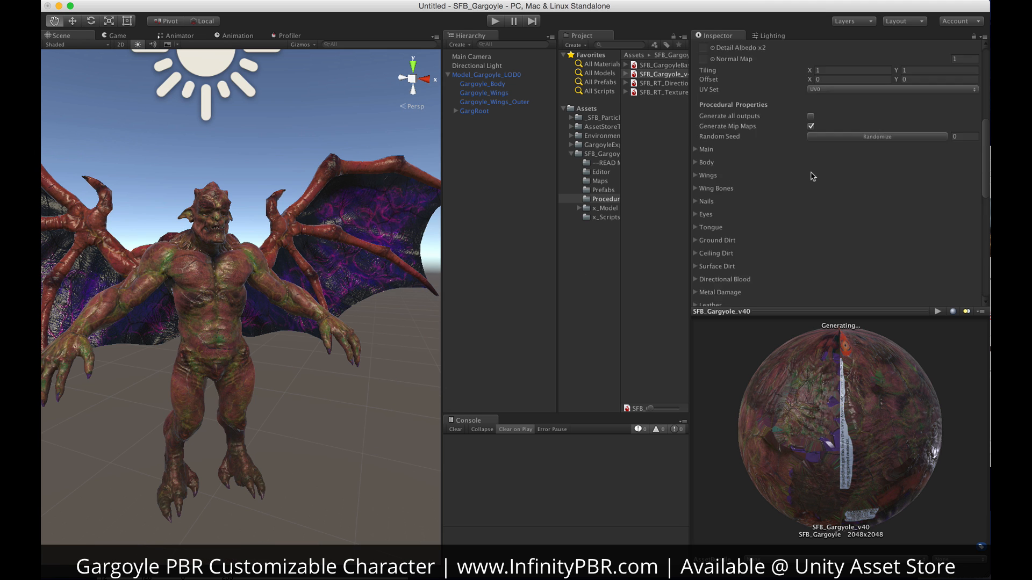
scroll(795, 228, "up", 4)
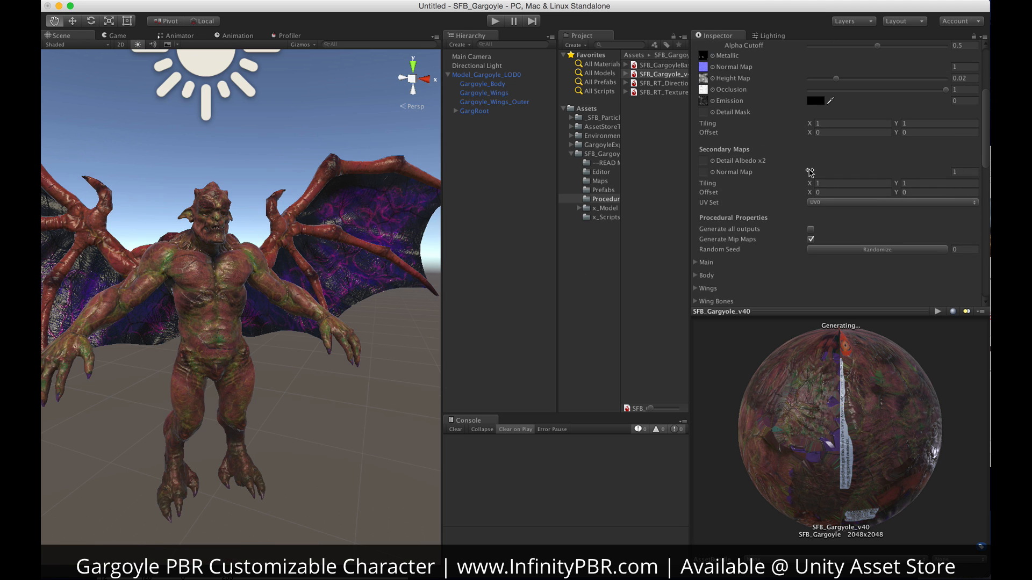
scroll(794, 230, "down", 5)
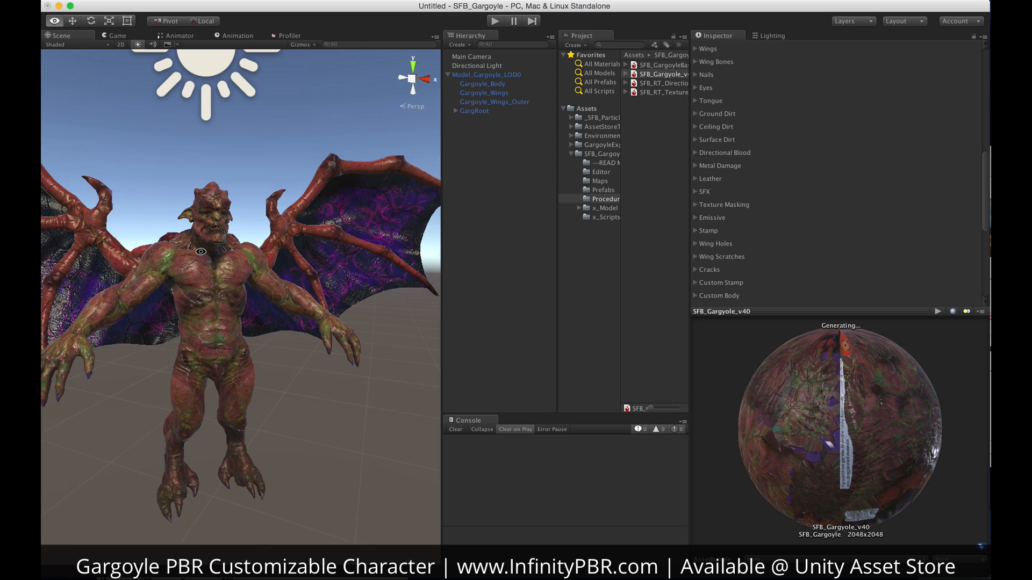
left_click_drag(200, 252, 219, 281, "alt")
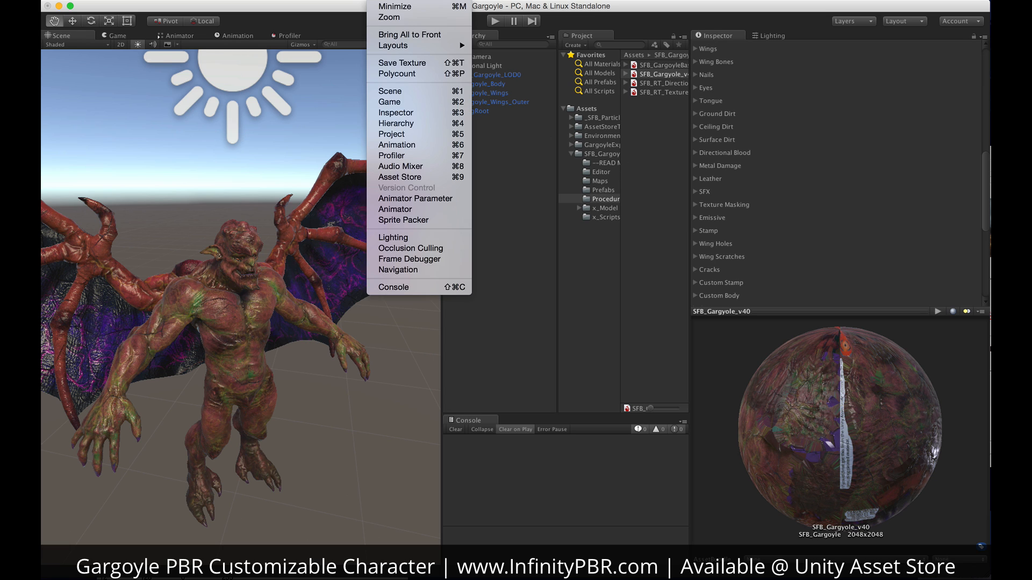
Export the textures of the SFB_Gargyole_v40 material, choosing the EXPORT_HERE folder as the export path
left_click(657, 75)
left_click(658, 76)
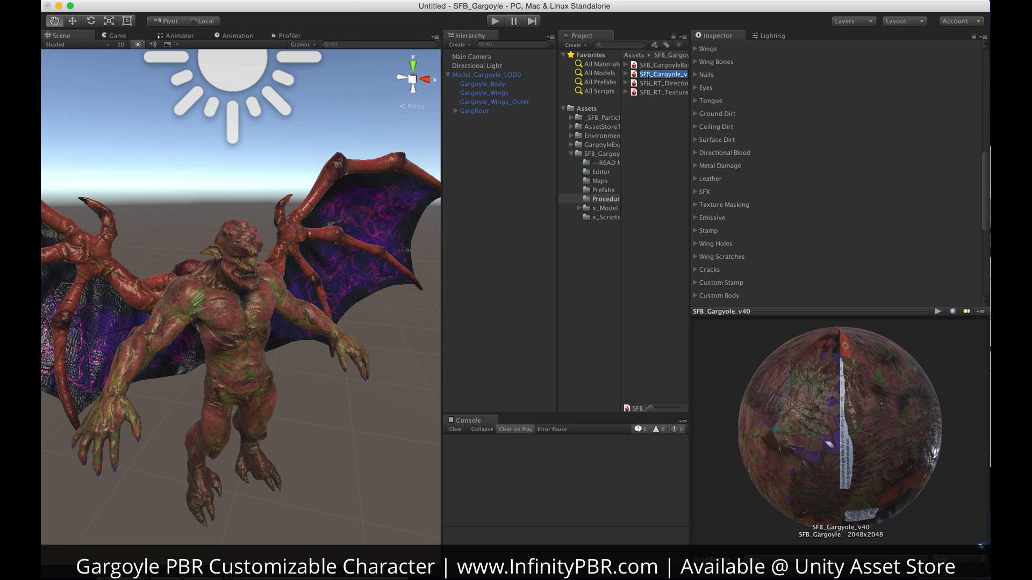
left_click(633, 72)
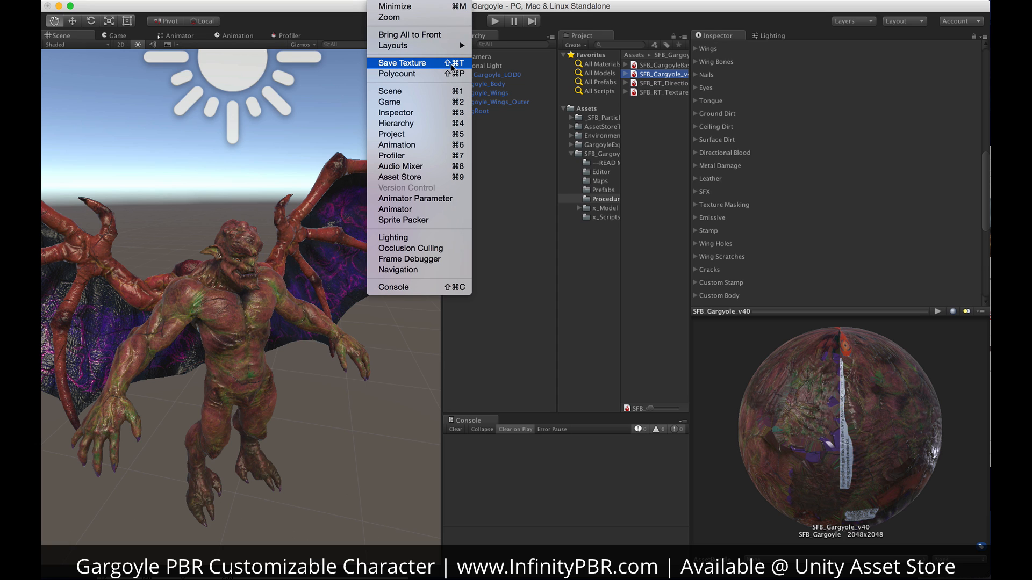
left_click(410, 64)
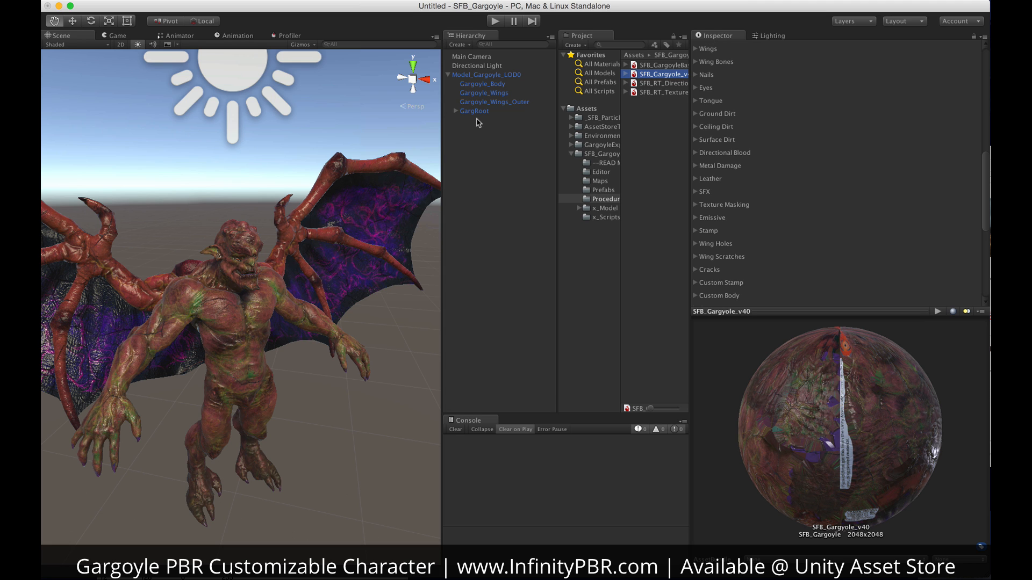
scroll(602, 274, "down", 3)
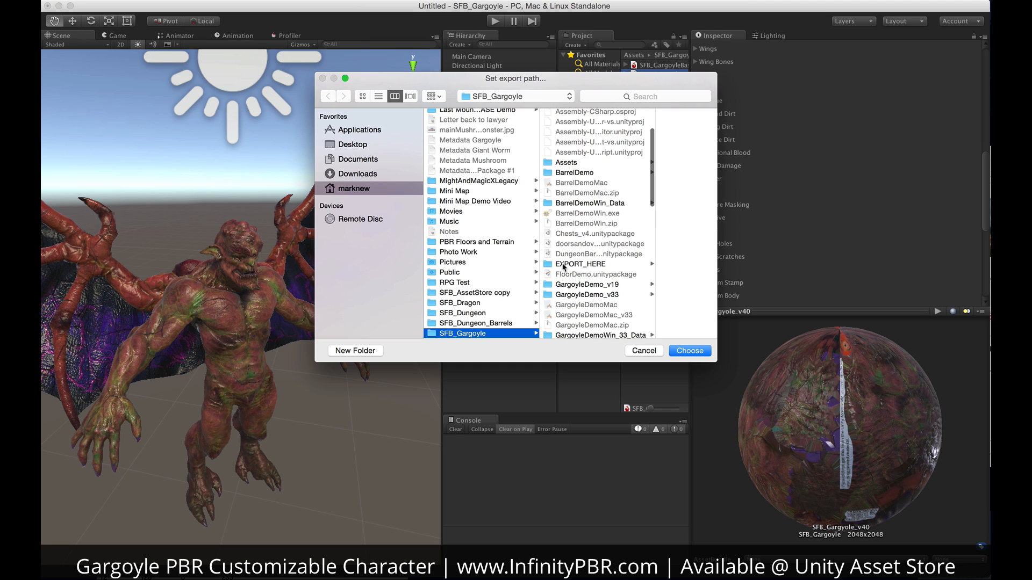
left_click(562, 264)
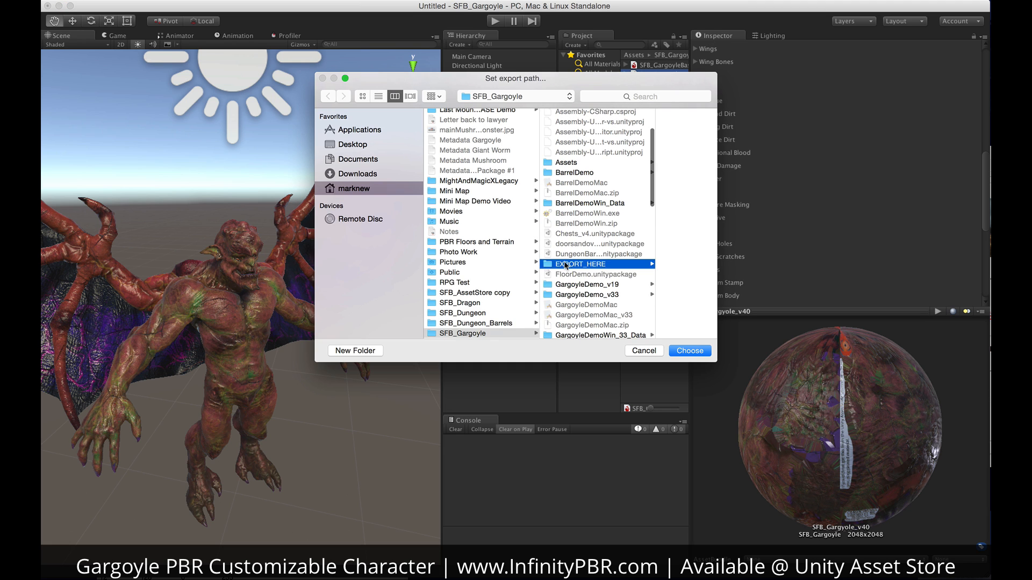
left_click(690, 352)
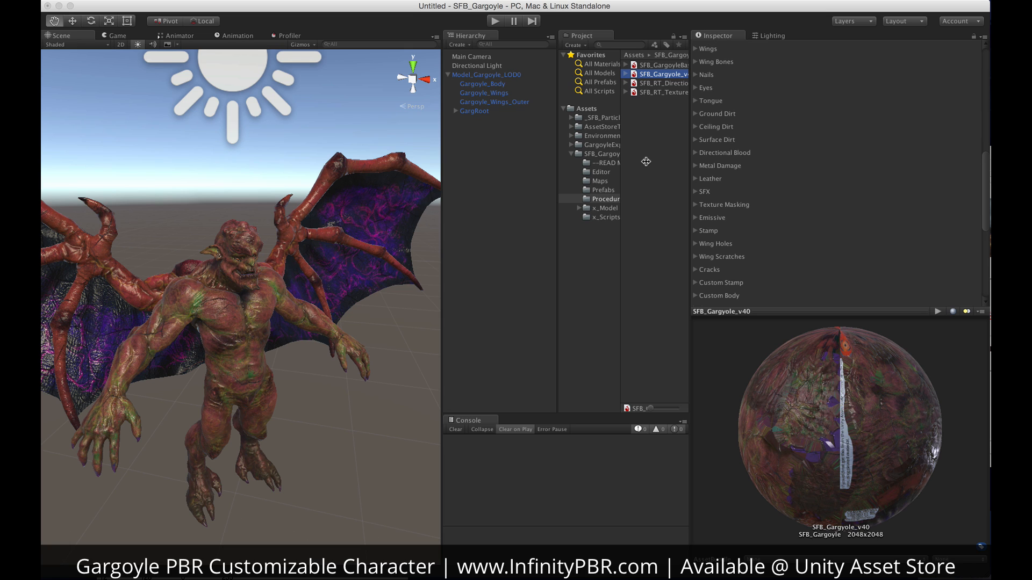
Widen the Project browser and open the SFB_Gargoyle subfolder of the exported SFB_Gargyole_v40 folder under Procedural Materials
left_click_drag(647, 161, 653, 153)
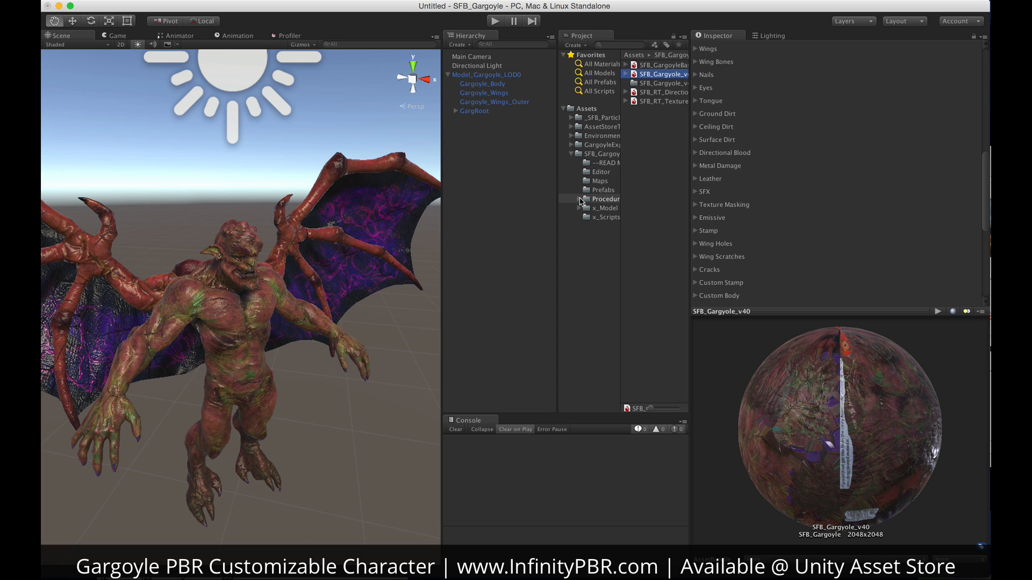
left_click(579, 199)
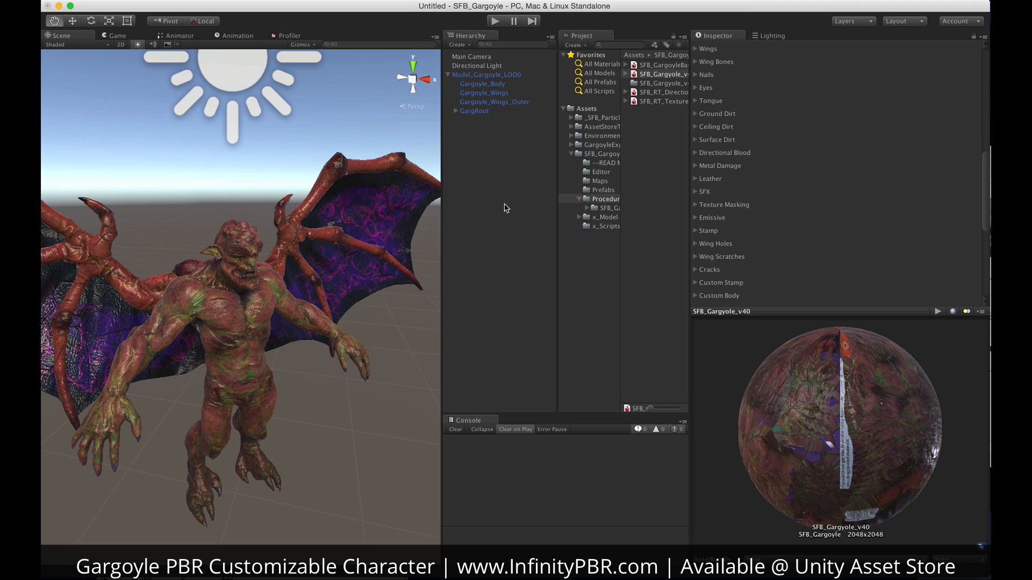
left_click_drag(691, 215, 769, 217)
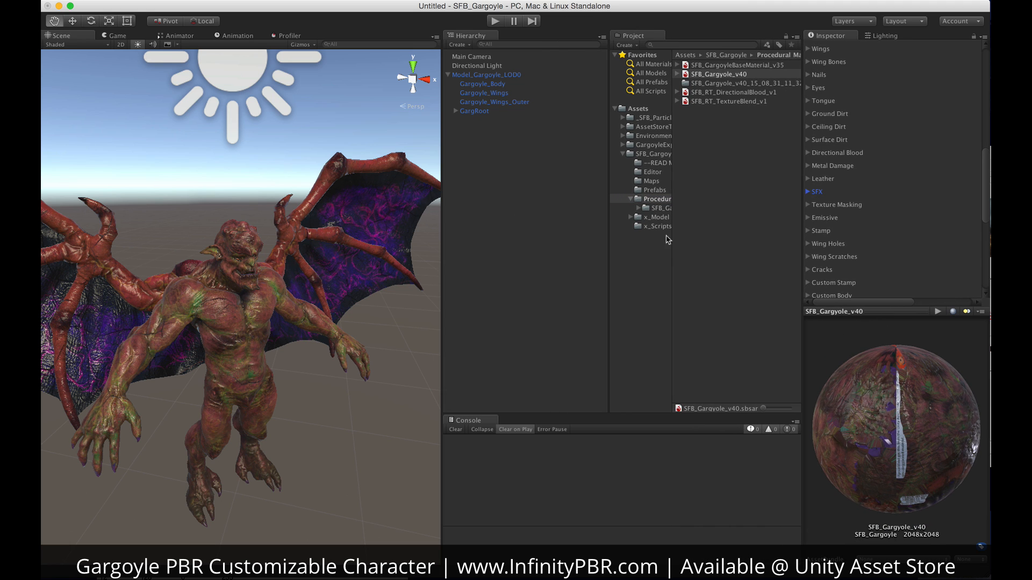
left_click_drag(670, 245, 704, 245)
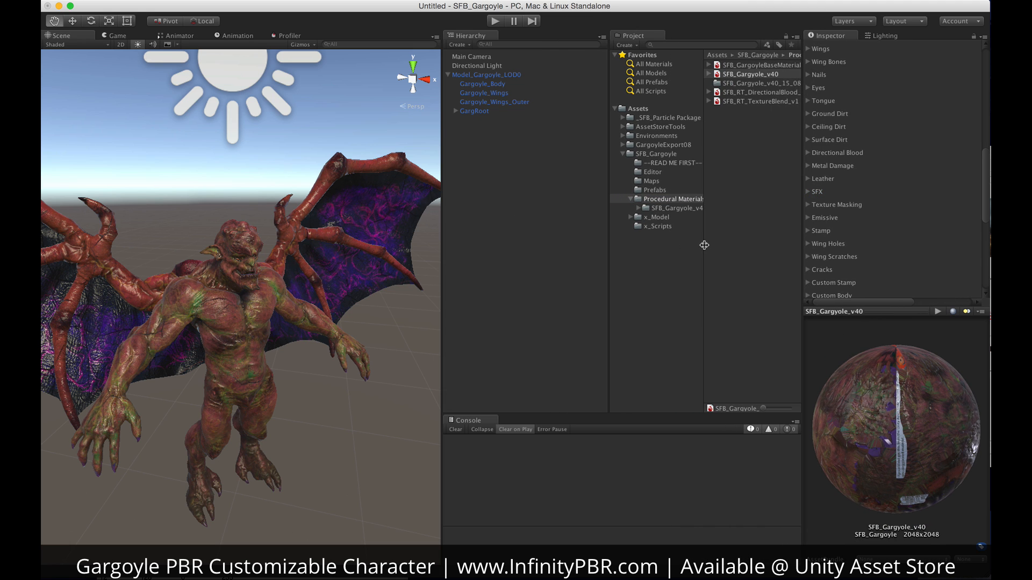
left_click(666, 209)
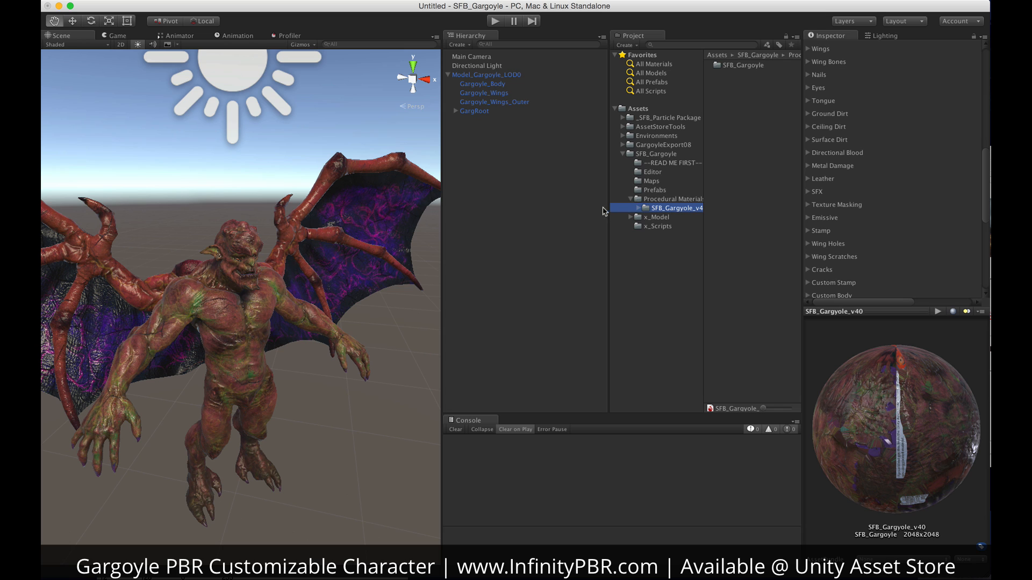
left_click_drag(609, 211, 540, 211)
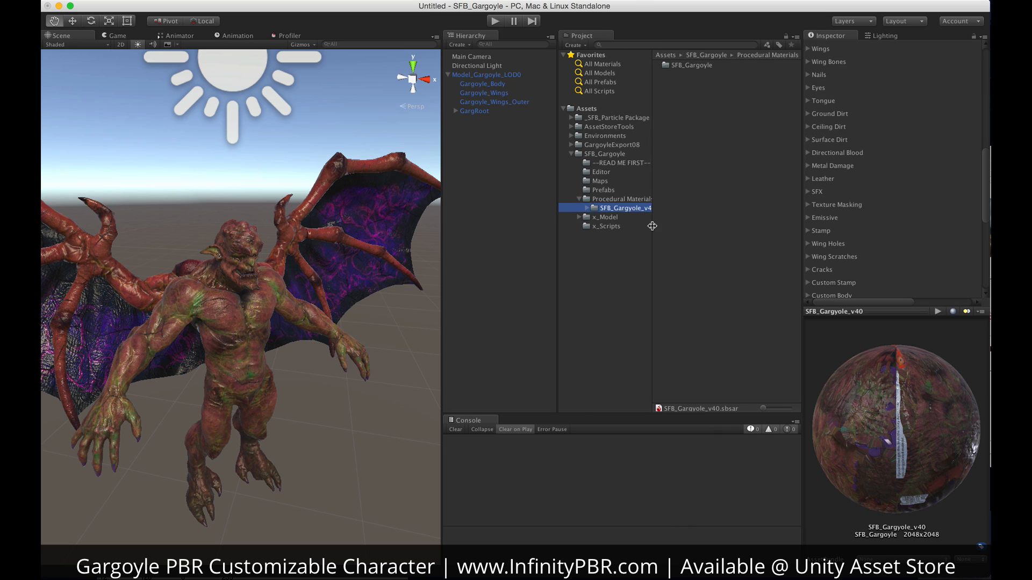
left_click_drag(652, 230, 651, 258)
left_click(591, 210)
left_click(587, 208)
left_click(604, 218)
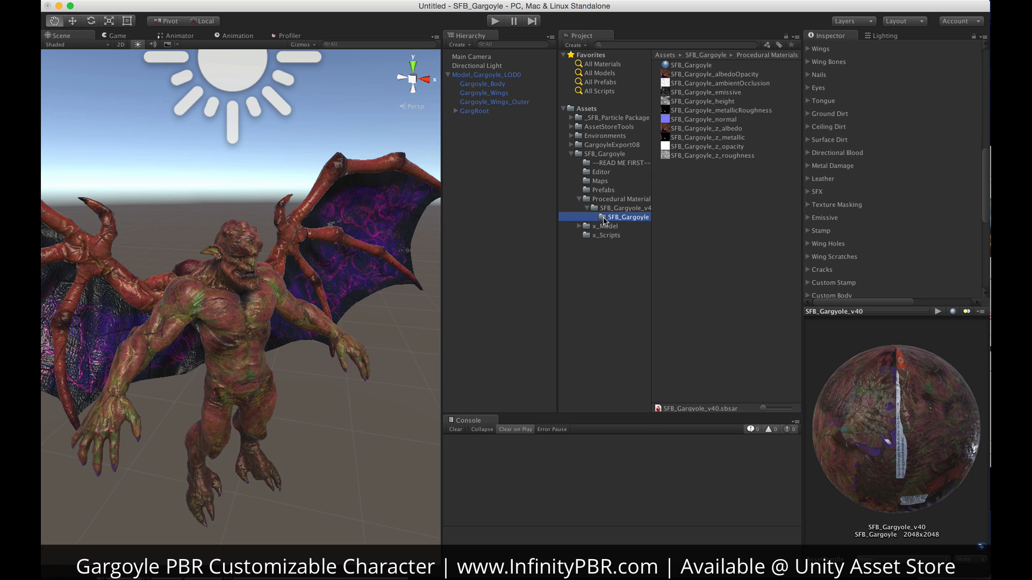
Set the exported SFB_Gargoyle material's Rendering Mode to Opaque and assign it to Gargoyle_Body, Gargoyle_Wings and Gargoyle_Wings_Outer
left_click(689, 67)
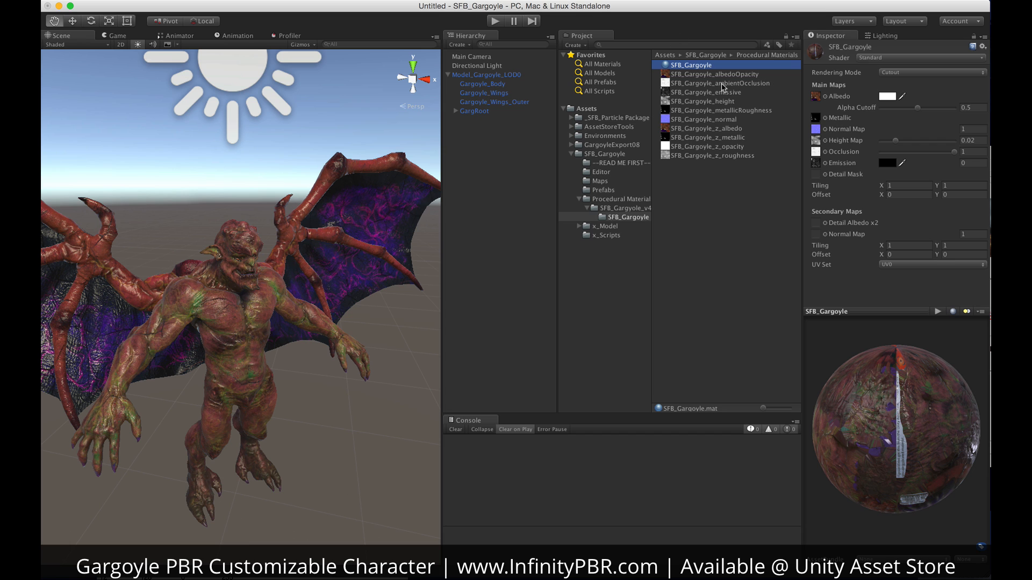
left_click_drag(701, 66, 487, 86)
left_click_drag(691, 65, 503, 93)
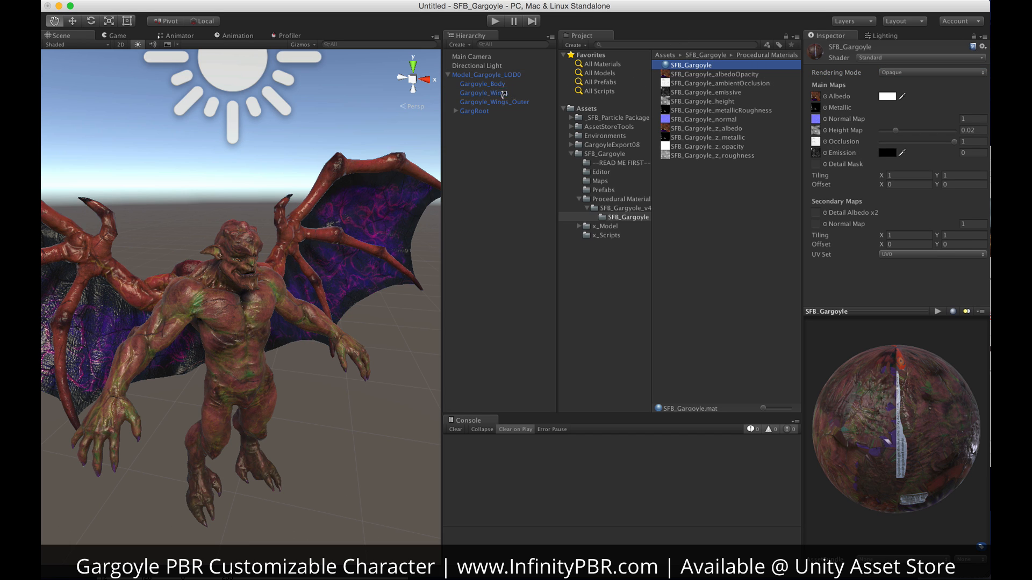
left_click_drag(693, 66, 518, 104)
Lower the SFB_Gargoyle material's Height Map strength to 0.005, and replace the Height Map texture with None
left_click_drag(895, 130, 881, 132)
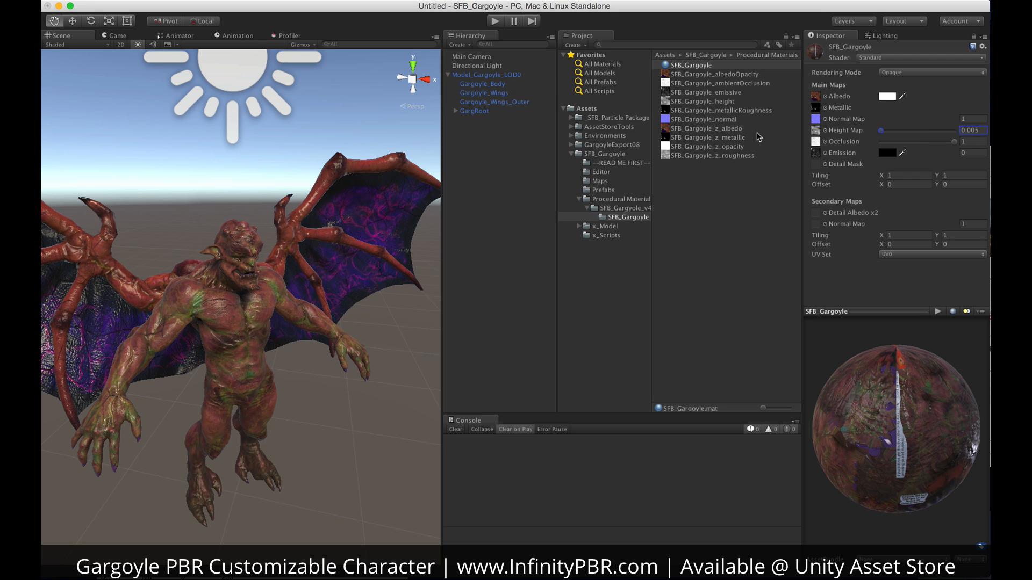
scroll(204, 299, "up", 3)
left_click_drag(266, 293, 307, 259, "alt")
left_click(817, 132)
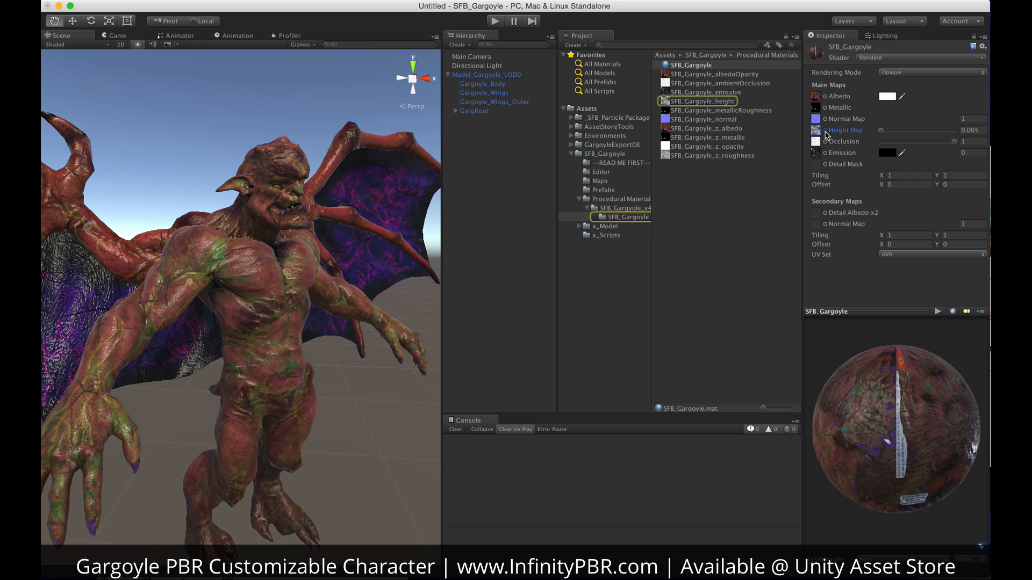
left_click(826, 131)
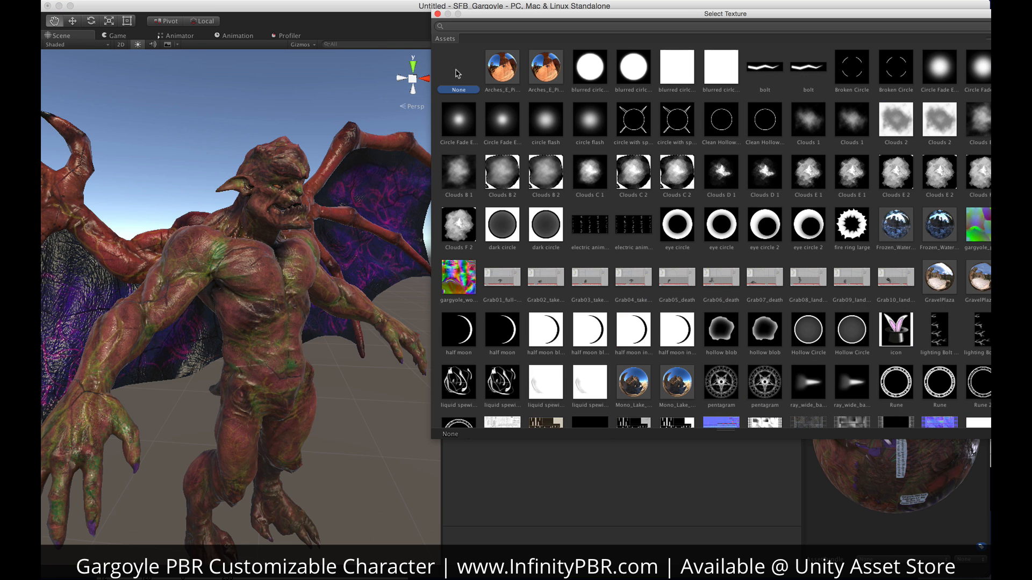
left_click(438, 14)
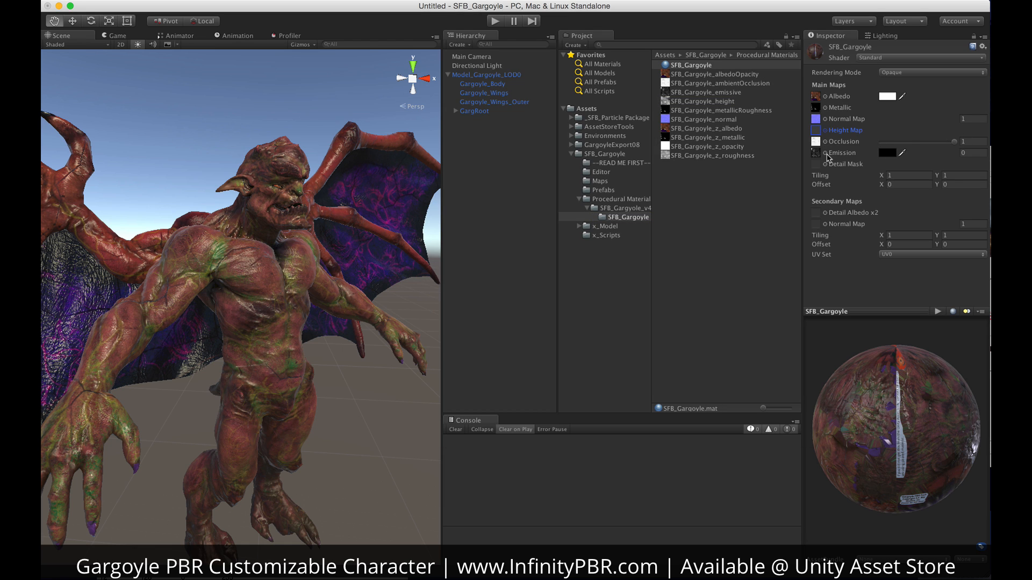
Try white as the SFB_Gargoyle material's Emission color, and return it to black
left_click(887, 154)
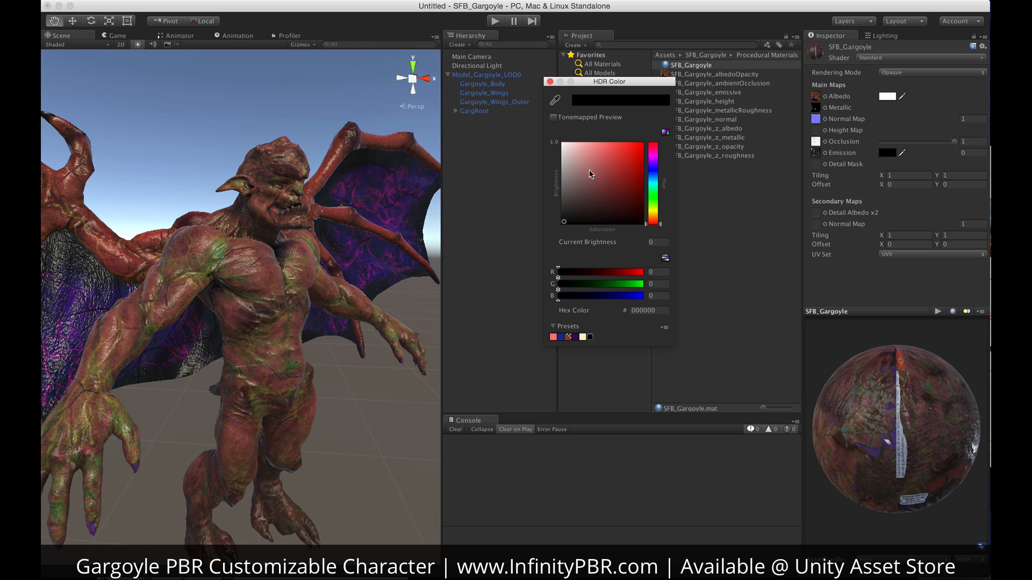
left_click_drag(580, 185, 542, 112)
left_click_drag(544, 91, 543, 231)
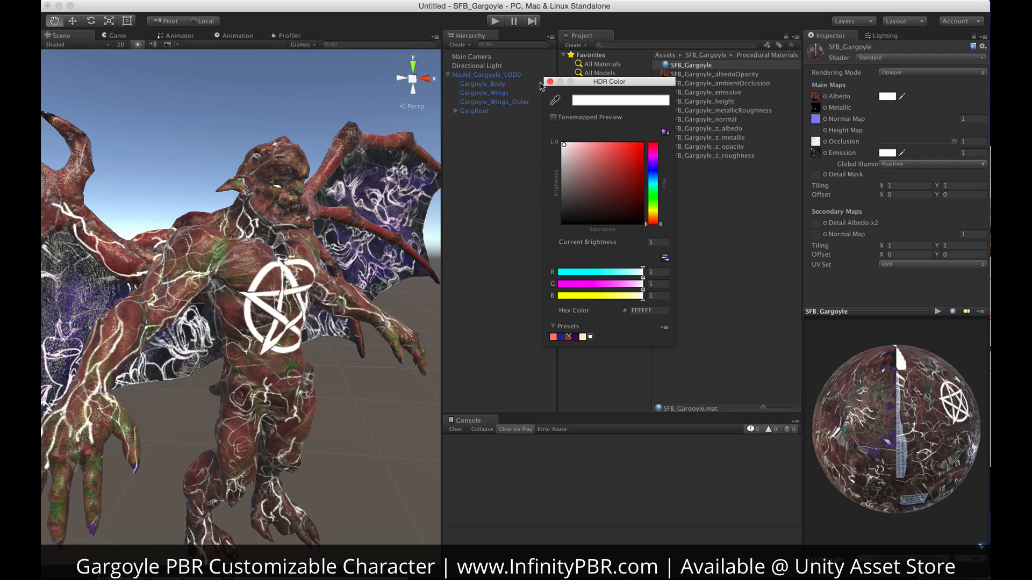
left_click(550, 82)
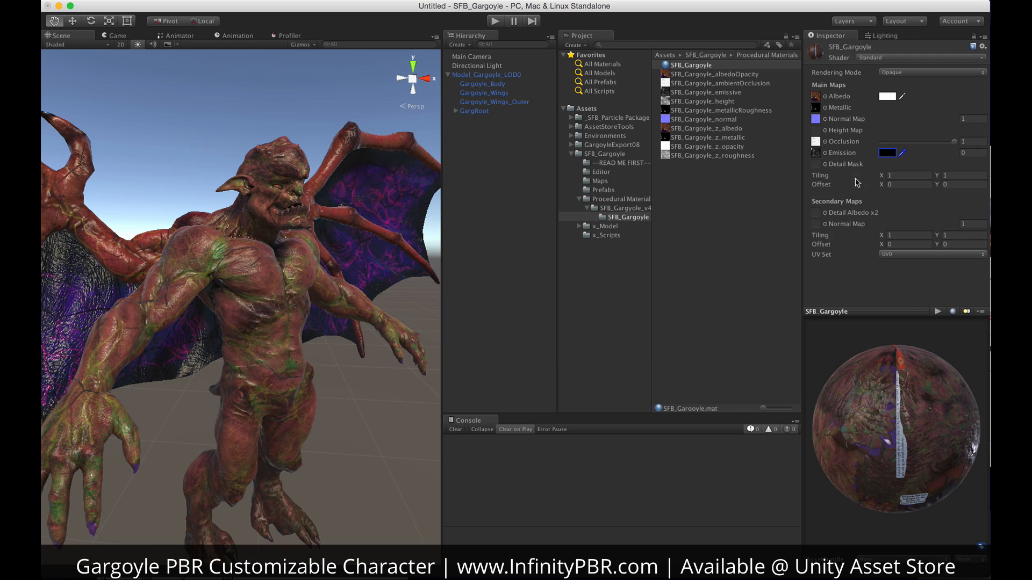
Set the SFB_Gargoyle material's Emission texture to None and examine the whole gargoyle from several angles
left_click(823, 154)
scroll(455, 112, "up", 10)
left_click(456, 70)
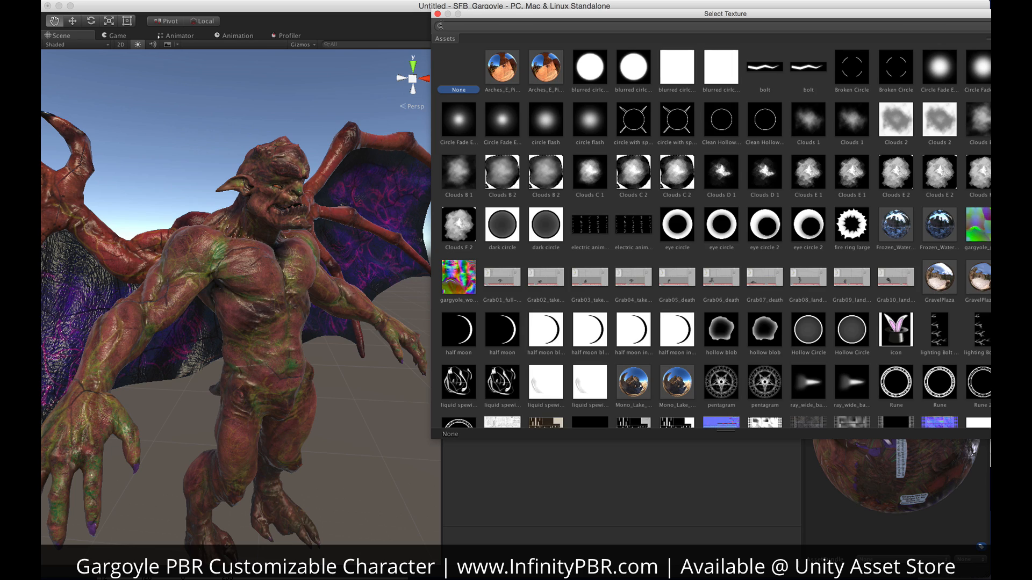
left_click(437, 14)
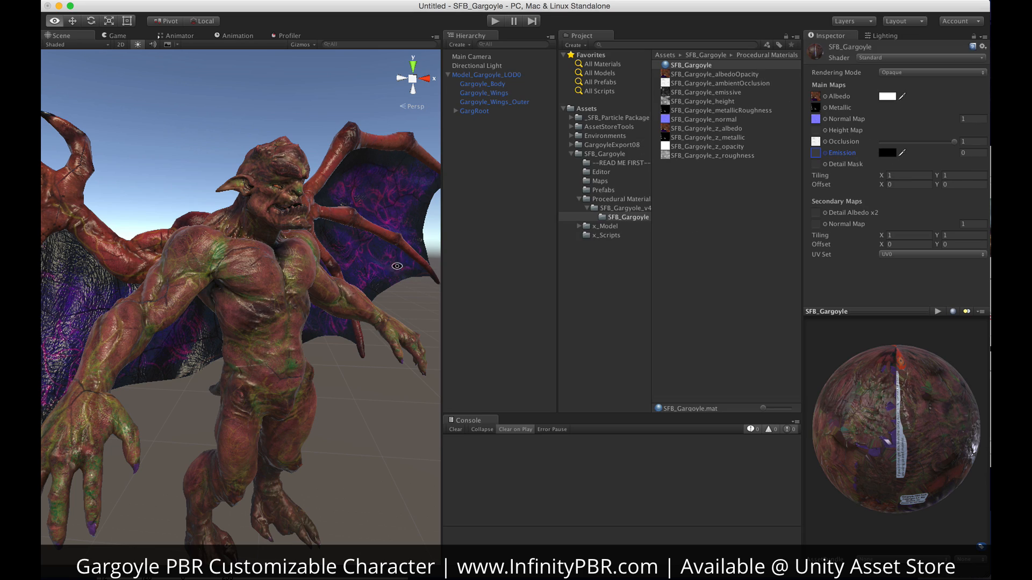
scroll(272, 291, "down", 10)
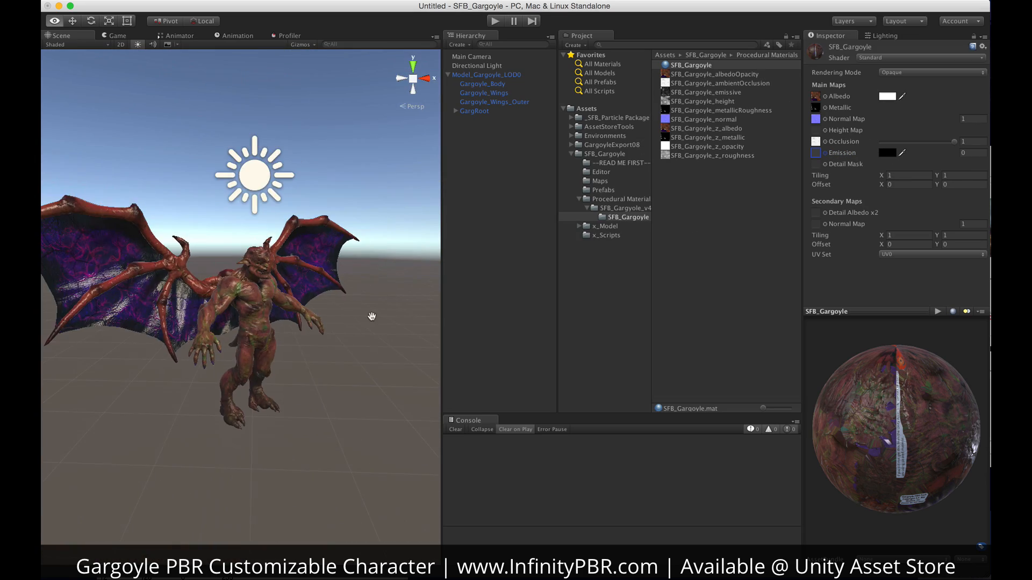
left_click_drag(370, 316, 808, 187, "alt")
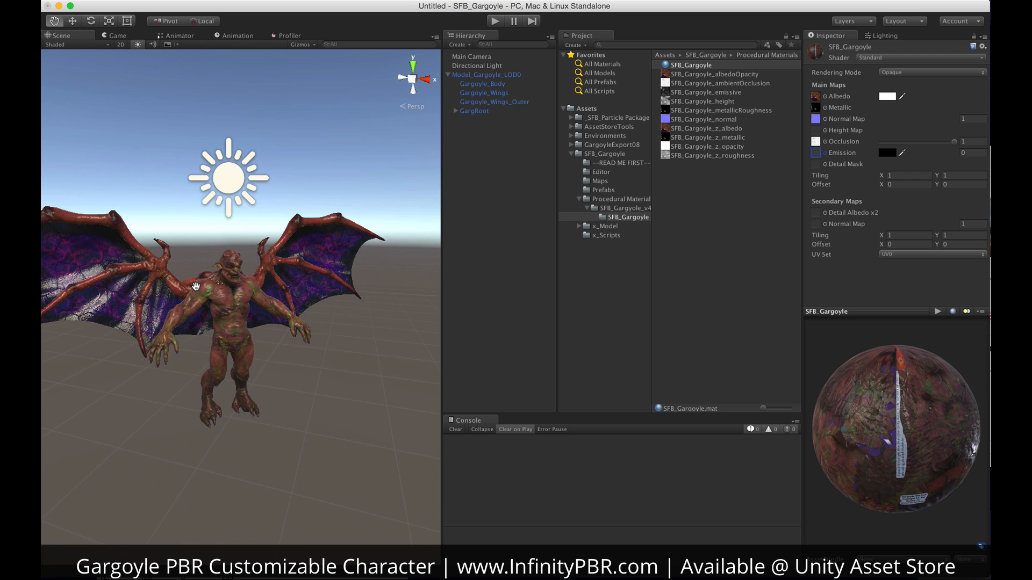
scroll(244, 299, "up", 5)
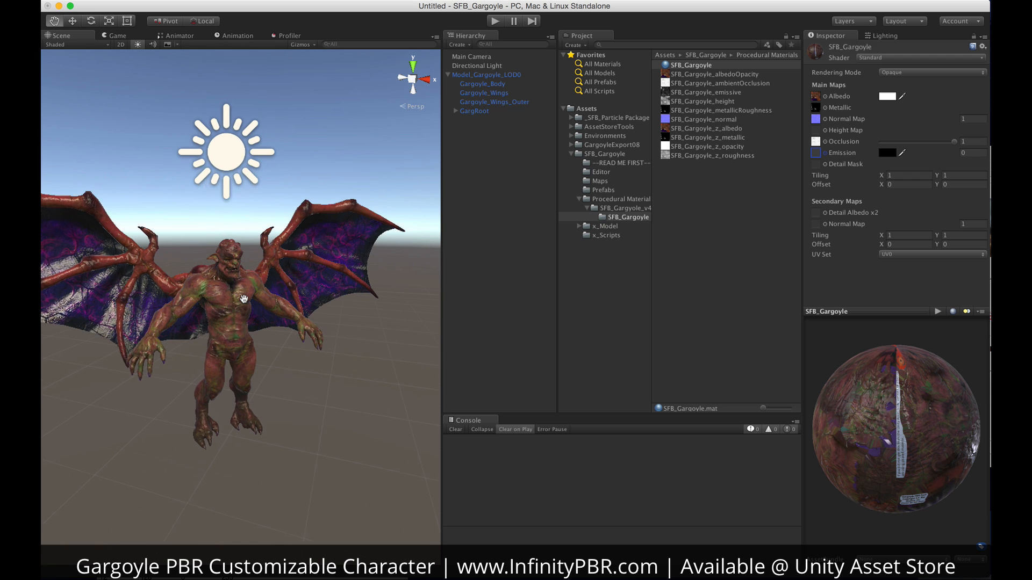
left_click_drag(248, 300, 268, 344, "alt")
left_click_drag(363, 308, 204, 317, "alt")
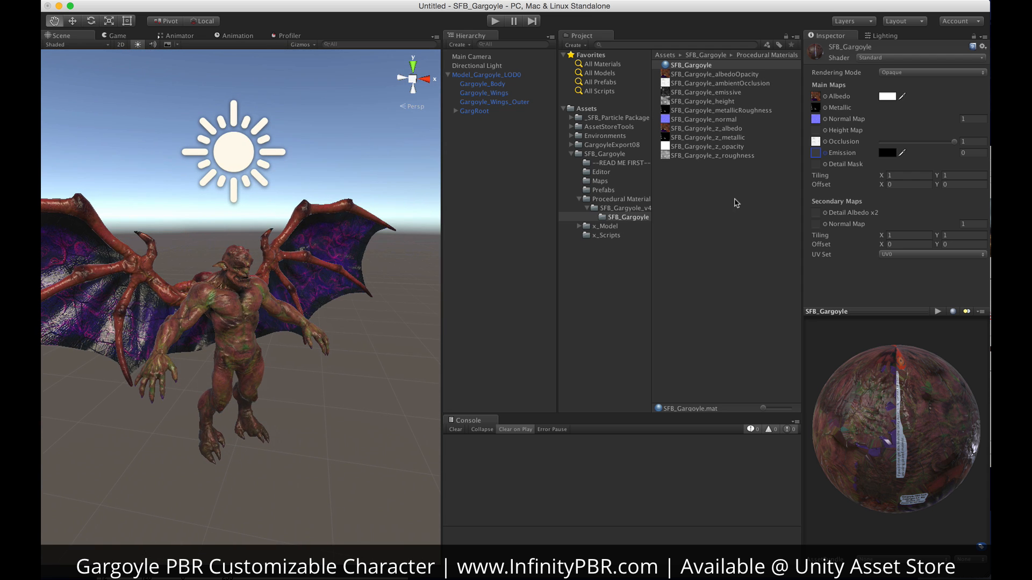